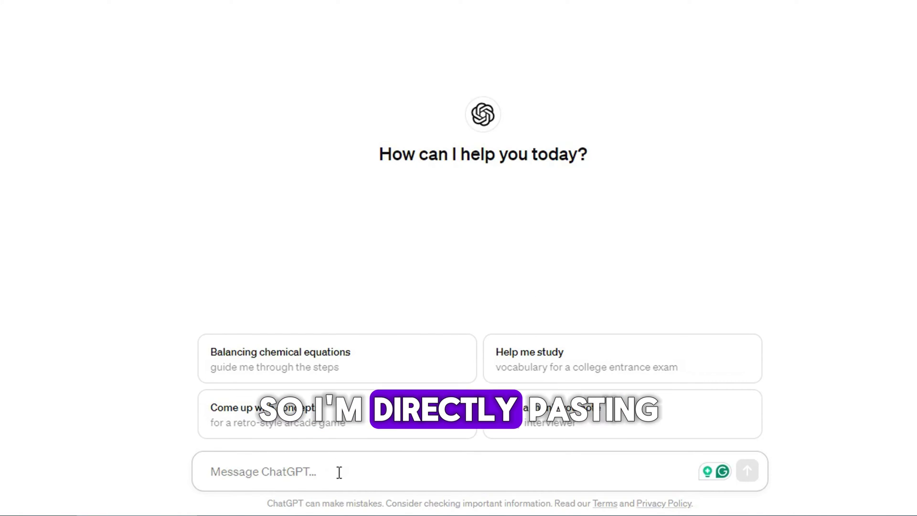
- Ask ChatGPT for a simple-worded, five-sentence romantic love quote for a 10-second animation
text(I am going to create a 10-second animation about a love story. Create a motivational quote based on the Romantic principle I can use as a voiceover for this animation. Use modern simple words. Avoid hyperbolic language. Make the quote around 5 sentences long.)
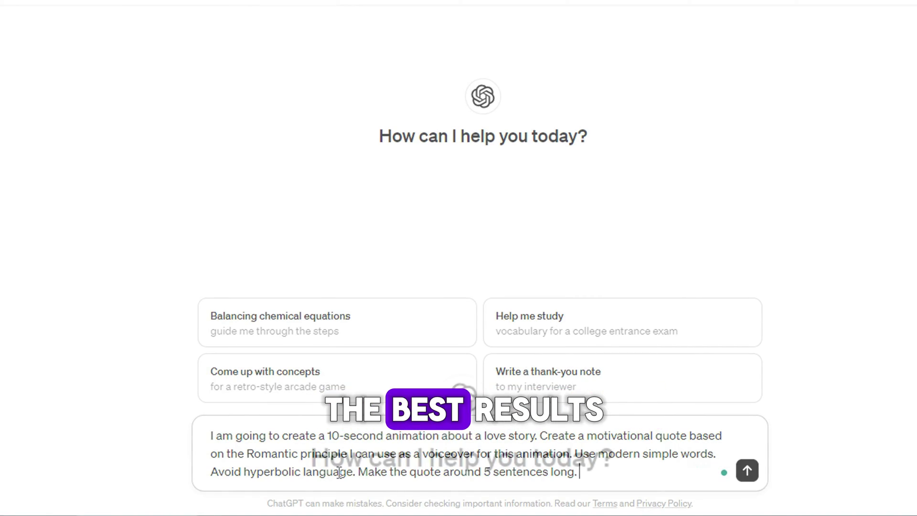
key(Return)
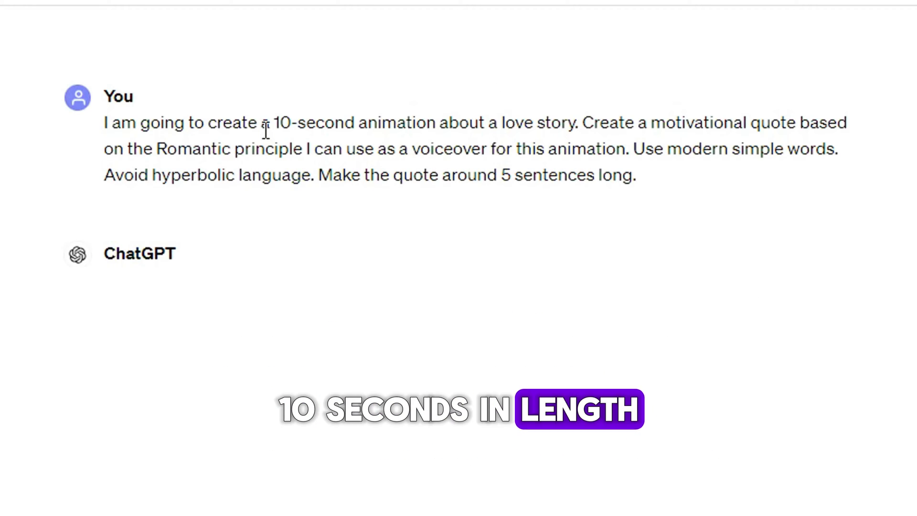
drag(262, 123, 436, 125)
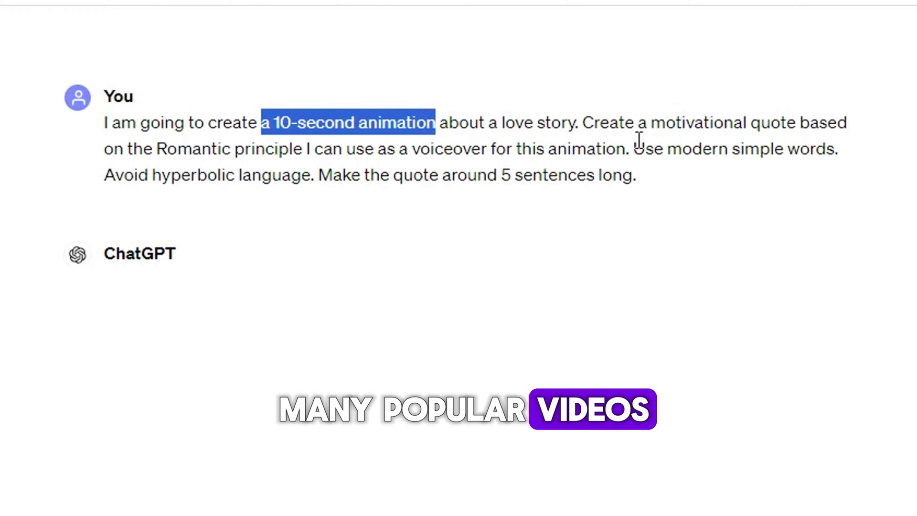
drag(649, 124, 798, 123)
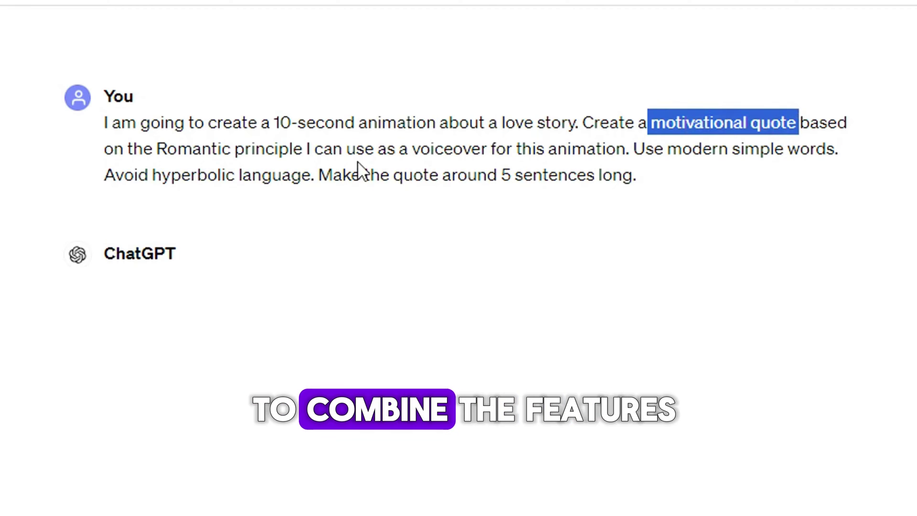
drag(157, 149, 304, 149)
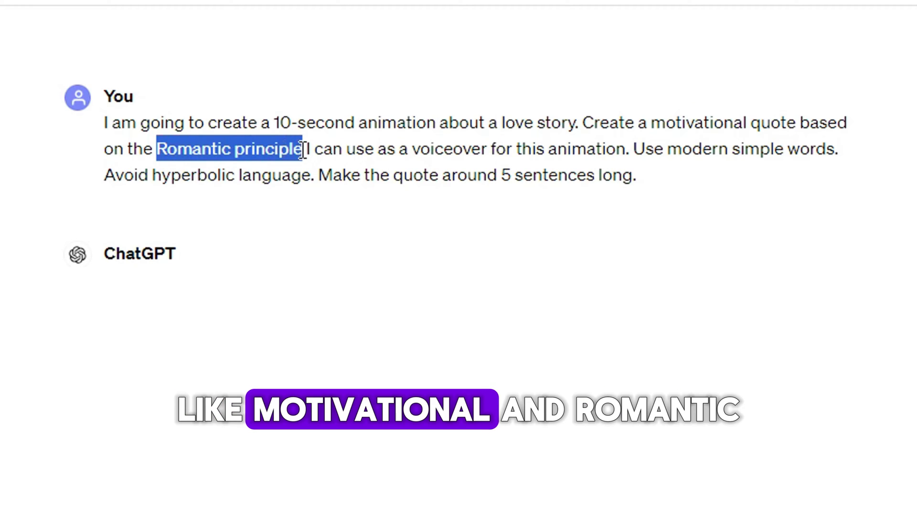
drag(634, 149, 317, 179)
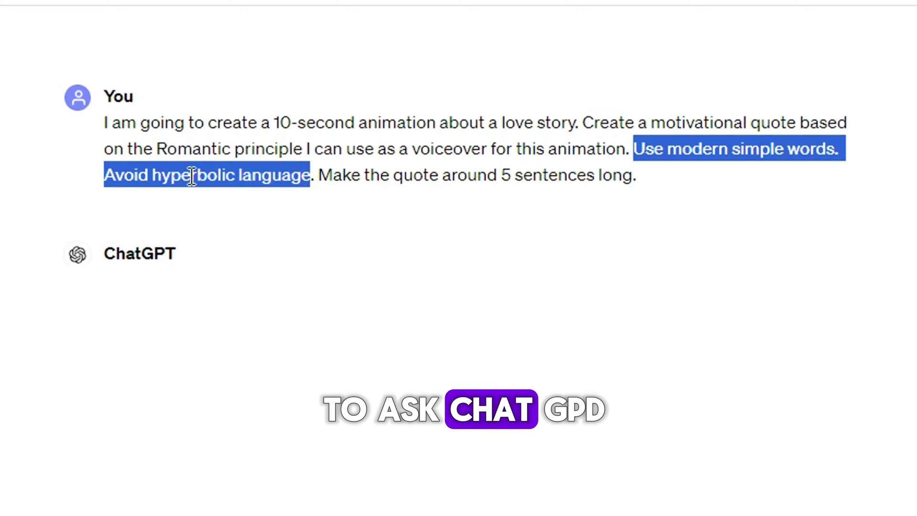
- Request a matching animation prompt for each sentence of the quote
click(335, 216)
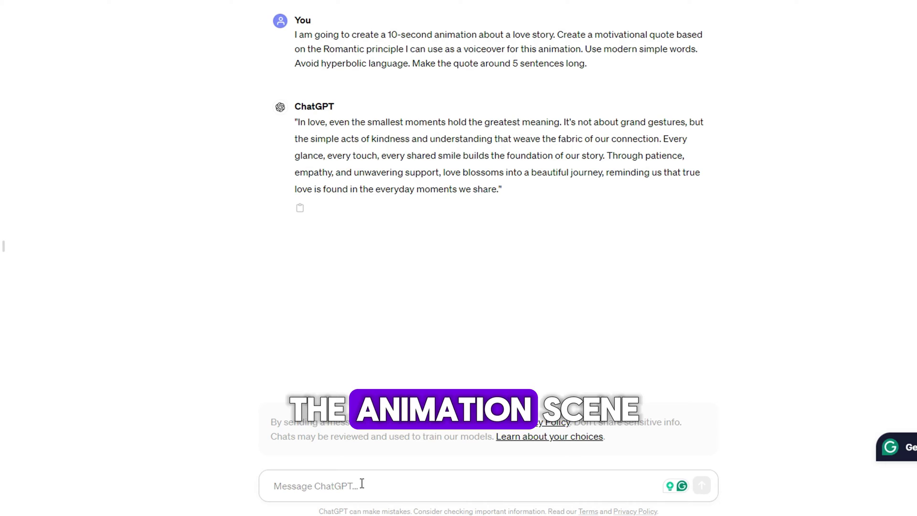
text(Based on what you gave me, generate appropriate prompts for creating the animation for each sentence. prompts must be matched with the main idea of the sentence.)
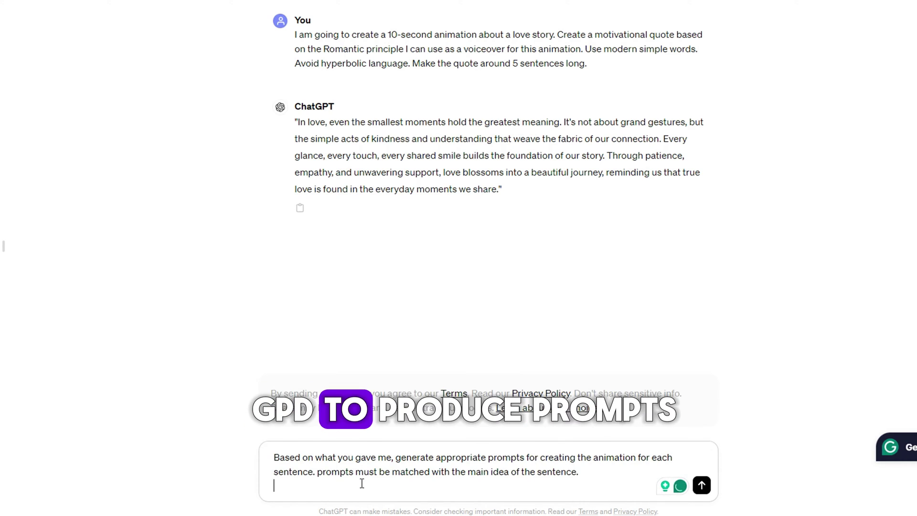
key(Return)
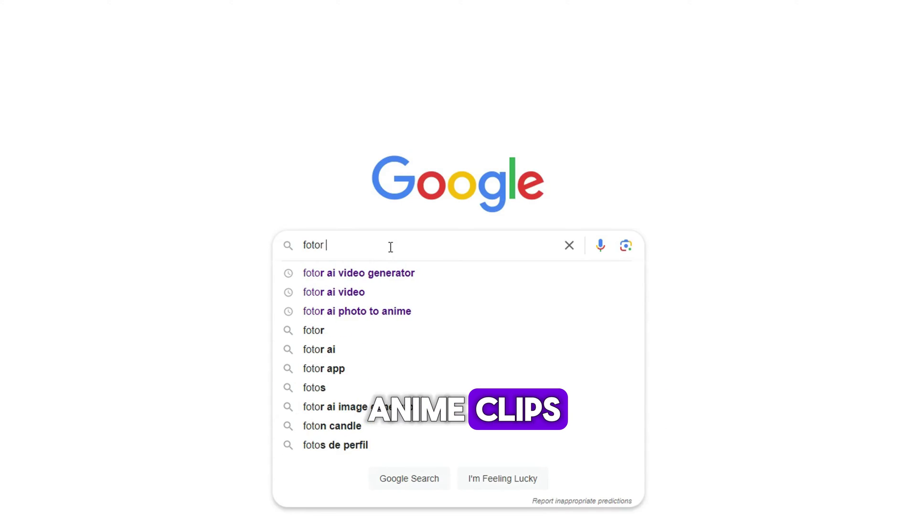
- Search Google for 'fotor ai video generator' and open Fotor's AI Video Generator page
text(ai video generator)
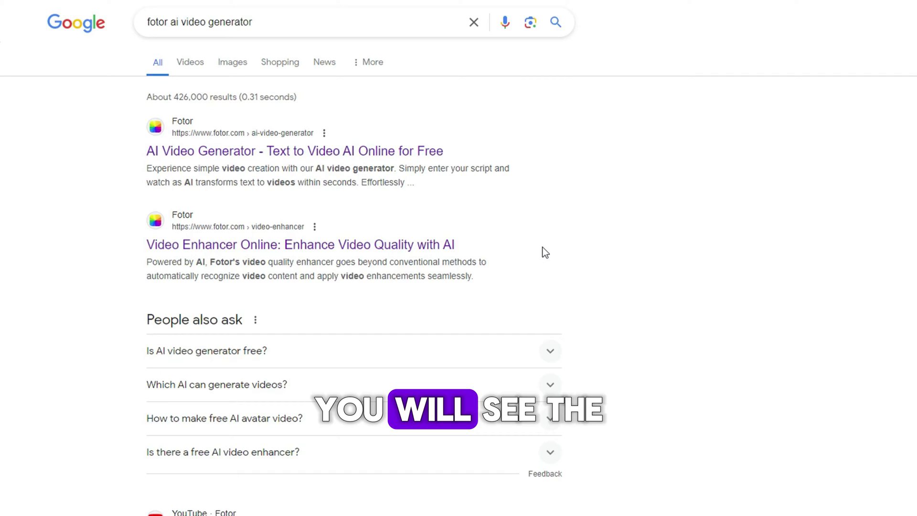
click(321, 150)
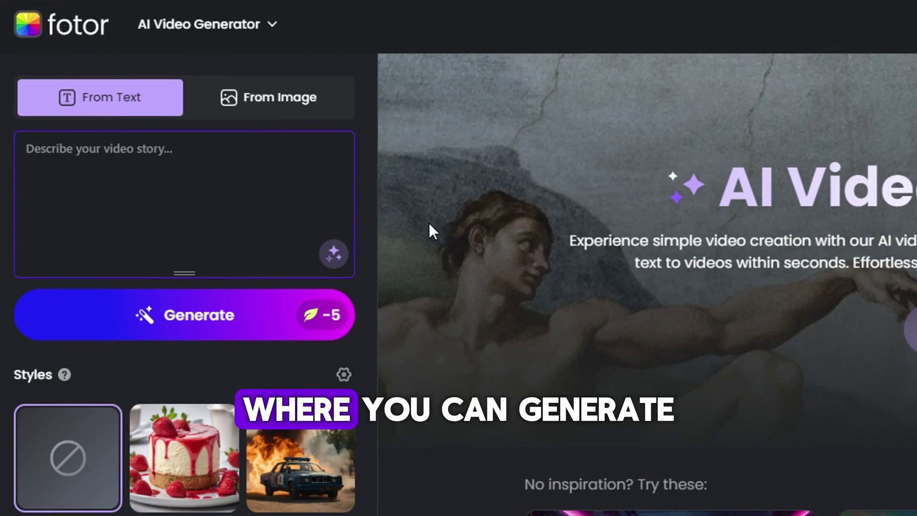
- Generate two versions of a clip from the park-bench couple at sunset prompt
click(242, 171)
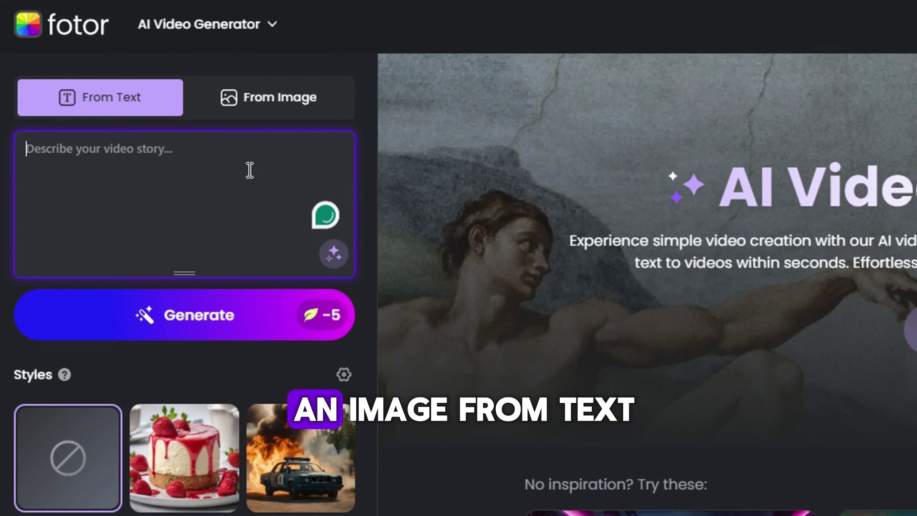
scroll(260, 169, down, 5)
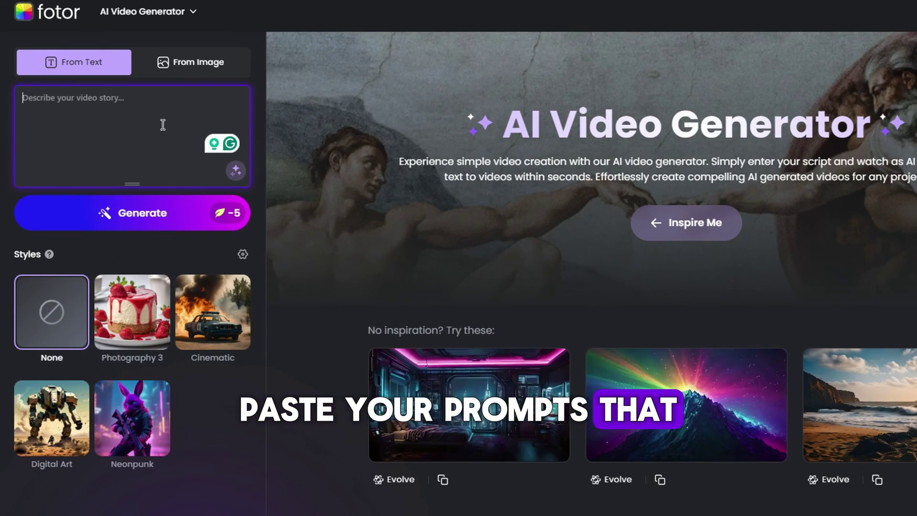
text(A couple sitting on a park bench, They exchange a glance, holding hands, sunset, zoom in camera, high quality, clear detail, high detail, 8K, manga style.)
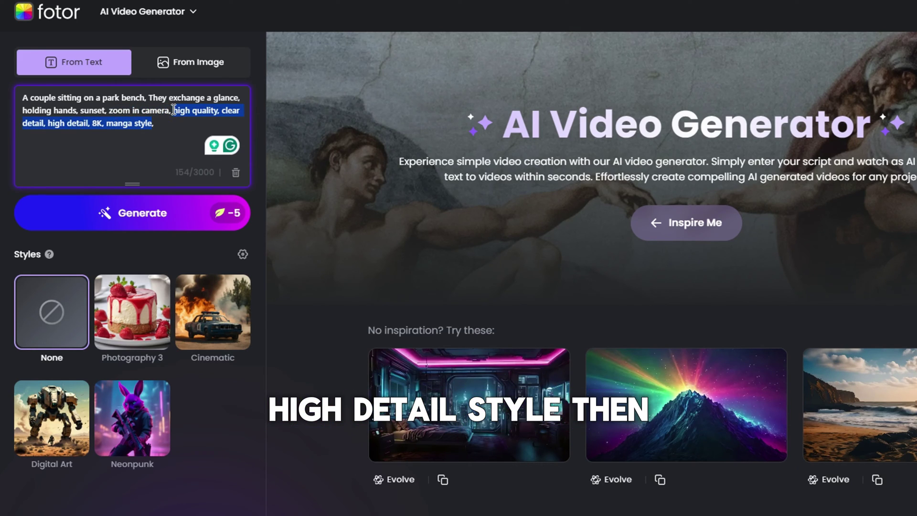
click(170, 158)
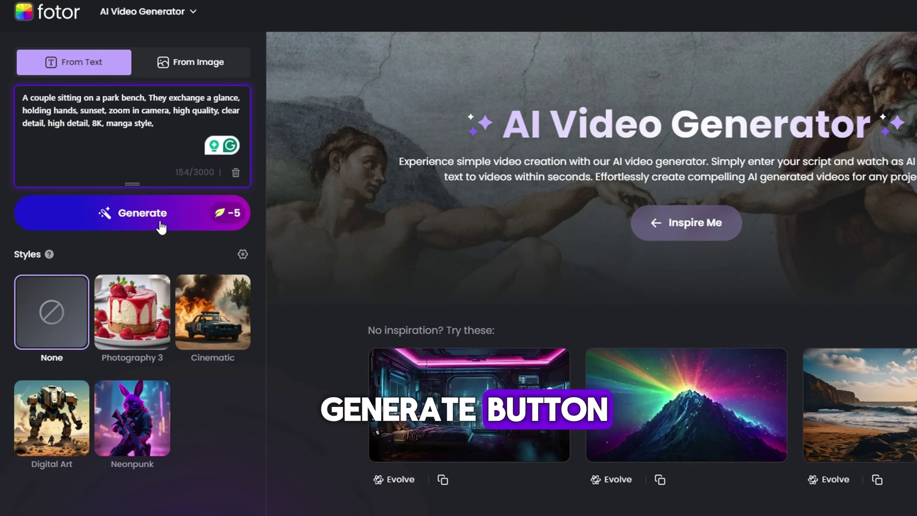
click(161, 223)
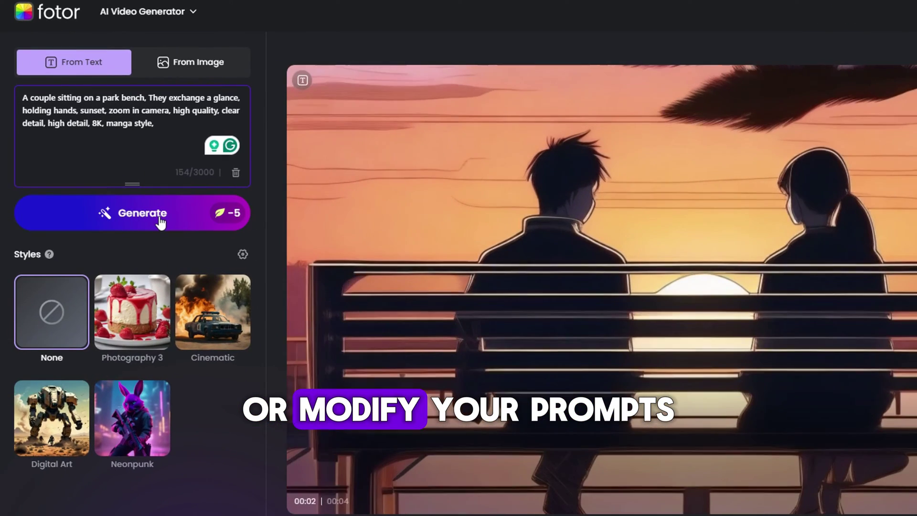
click(161, 223)
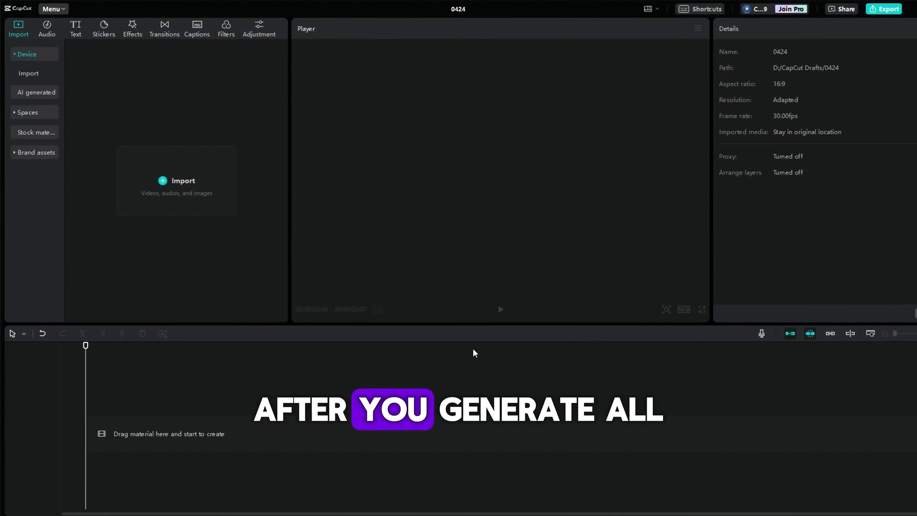
- Import the sixteen anime clips, 1.mp4 through 7-1.mp4, into CapCut's media library
click(205, 197)
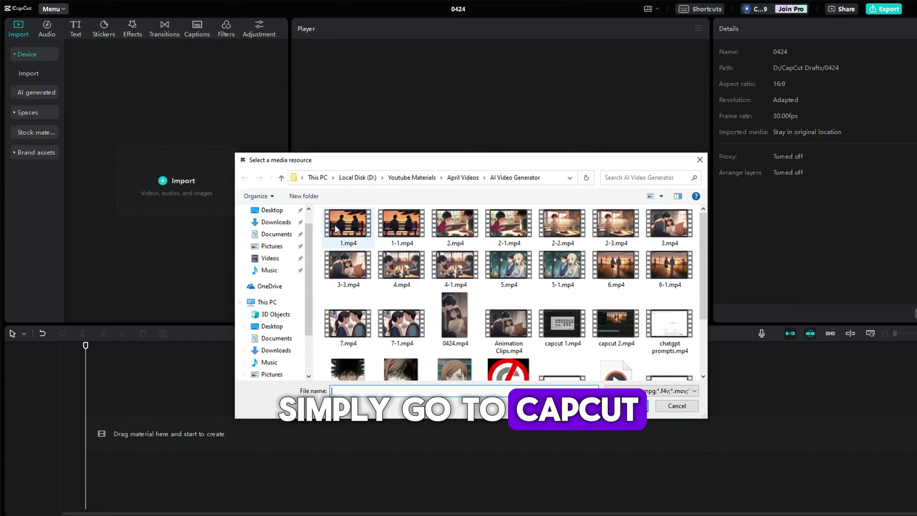
click(347, 230)
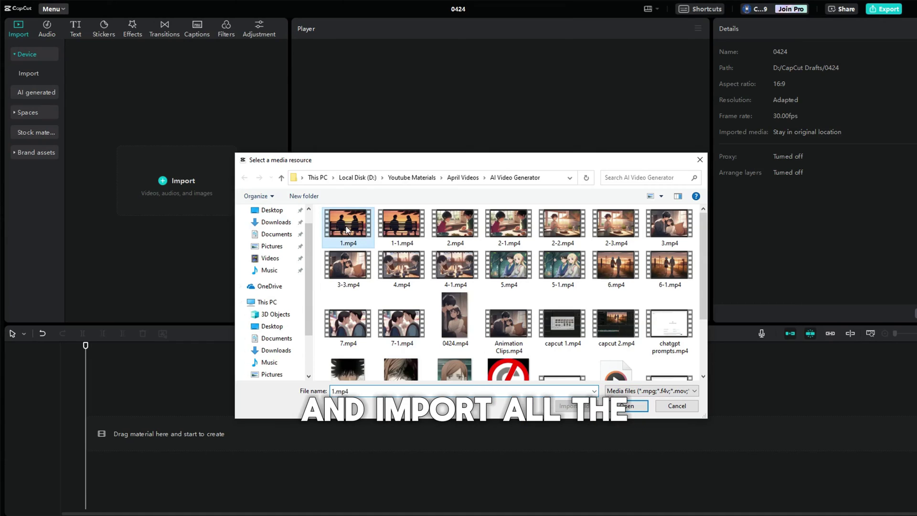
shift+click(397, 325)
click(626, 405)
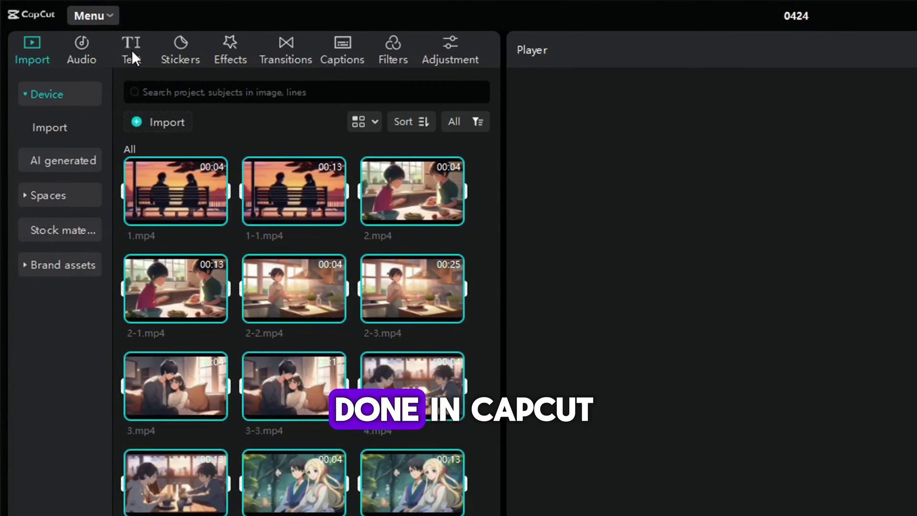
click(133, 50)
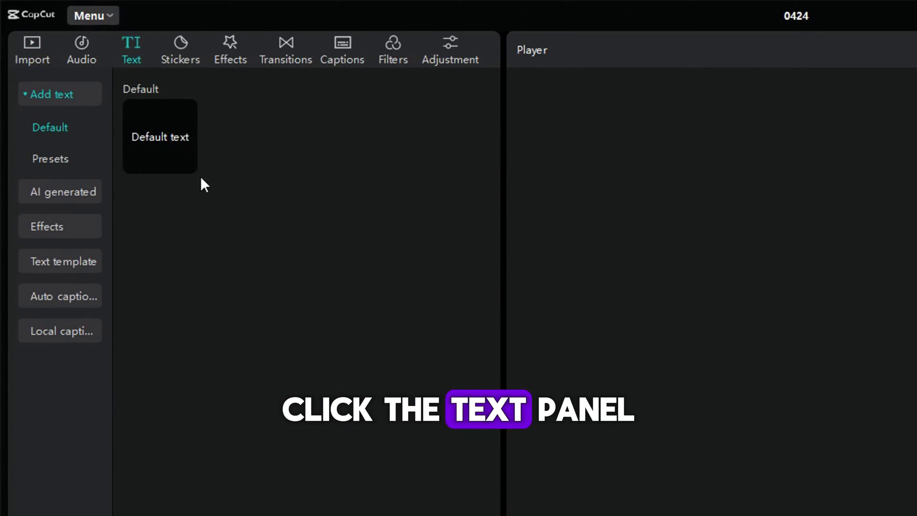
- Add a text clip containing the love-story quote to the timeline
click(186, 163)
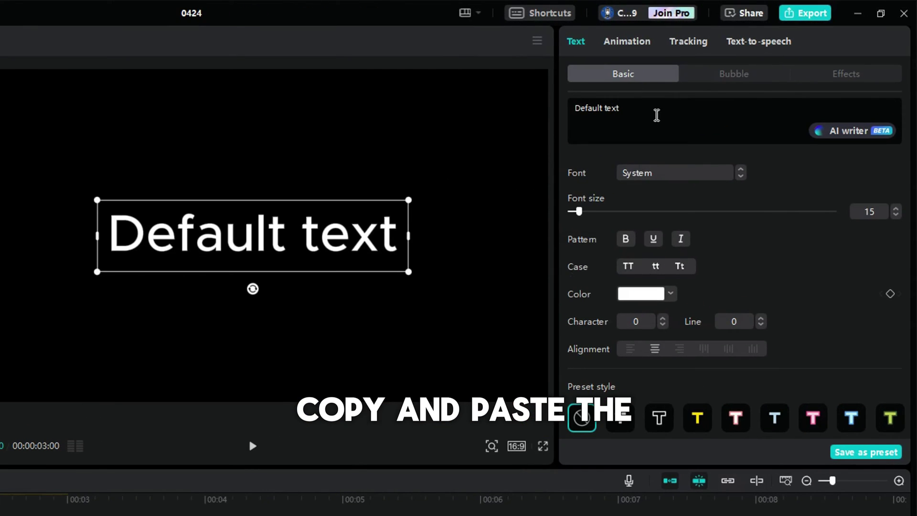
drag(621, 108, 549, 106)
text(In love, even the smallest moments hold the greatest meaning. It's not about grand gestures, but the simple acts of kindness and understanding that weave the fabric of our connection.)
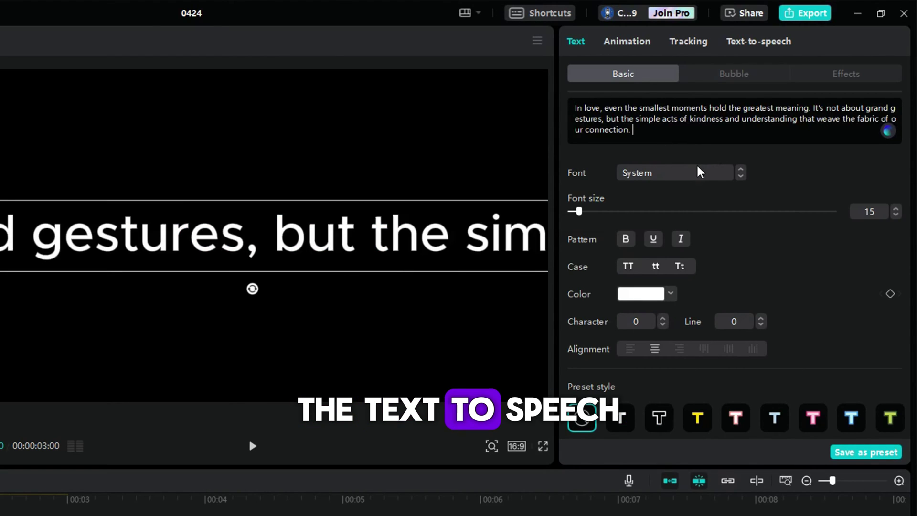
- Generate a Steady Male text-to-speech voiceover from the quote
click(766, 45)
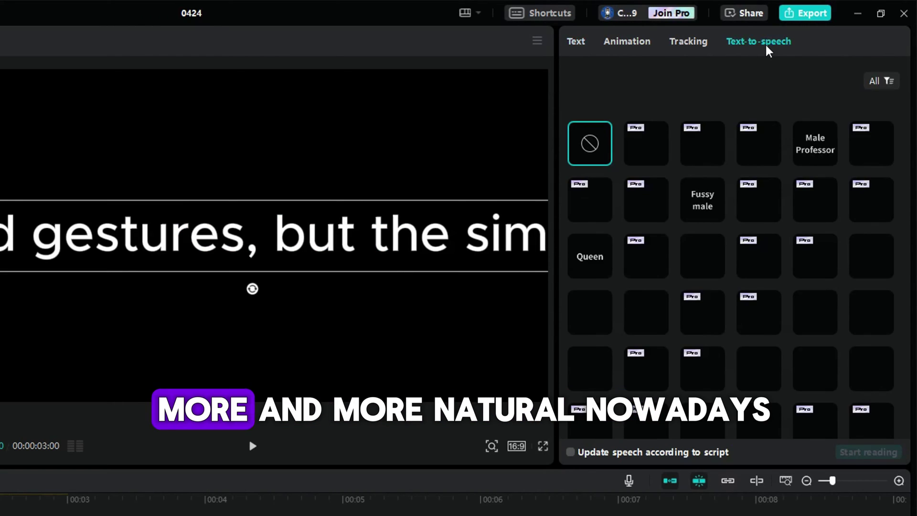
scroll(818, 239, down, 3)
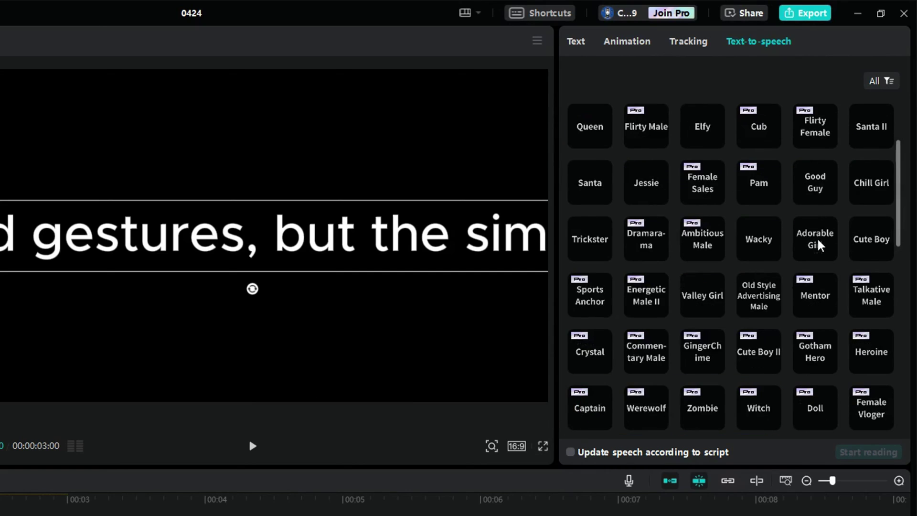
scroll(818, 243, down, 5)
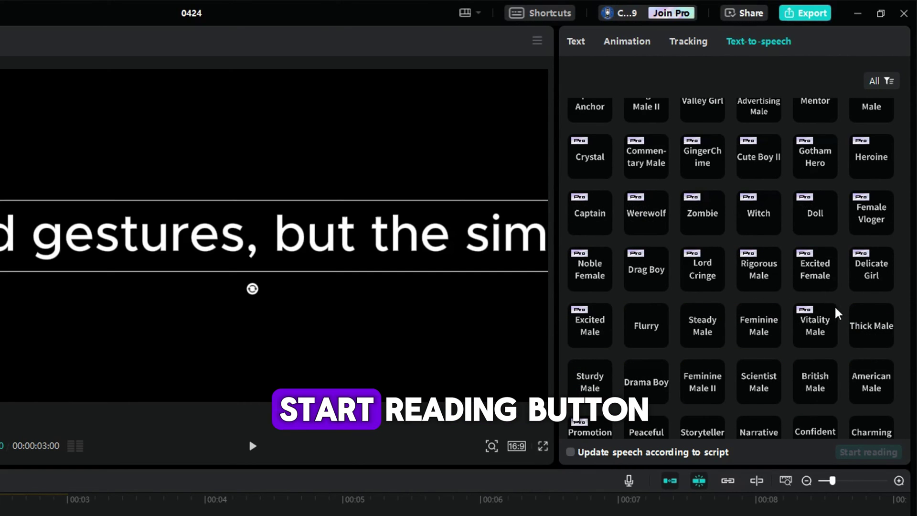
click(703, 329)
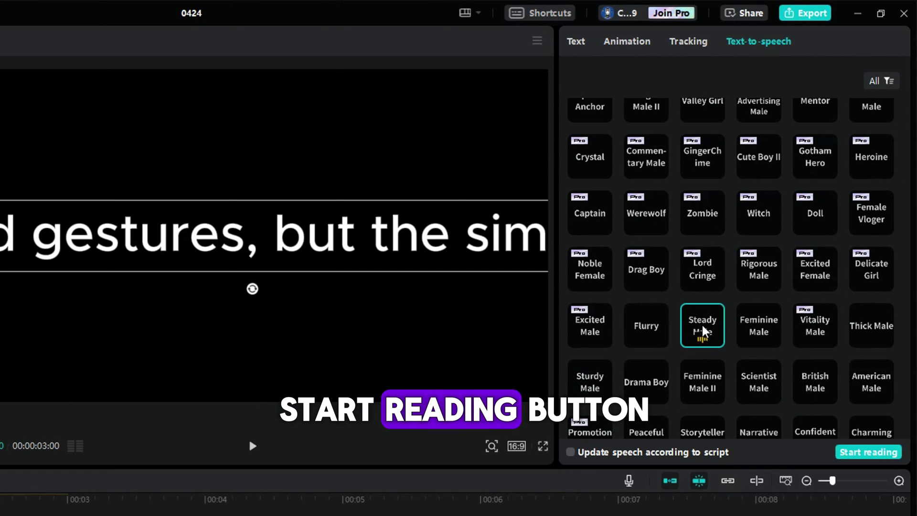
click(868, 452)
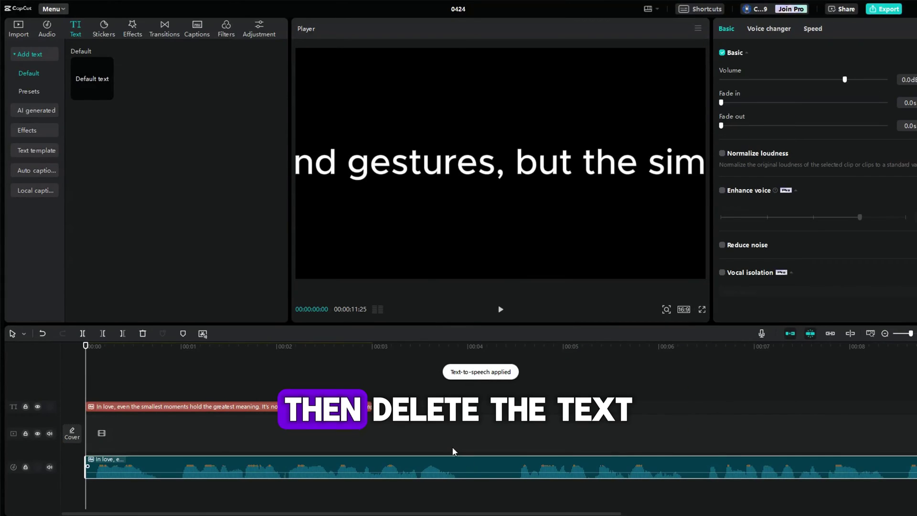
- Delete the original text clip, keeping only the voiceover track
scroll(453, 452, down, 4)
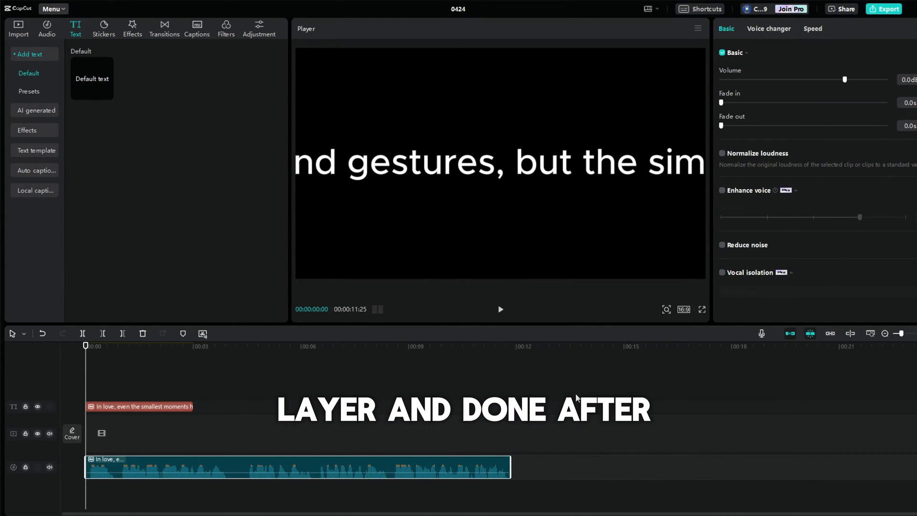
click(146, 405)
key(Delete)
scroll(146, 405, down, 2)
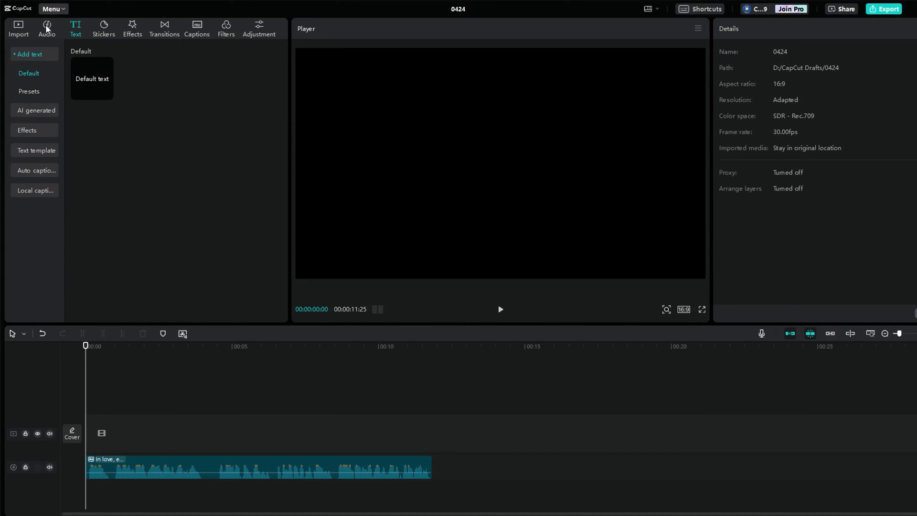
- Place clips 1-1, 2-1, 3-3, 4-1, 7-1 and 6-1.mp4 in order on the video track
click(22, 27)
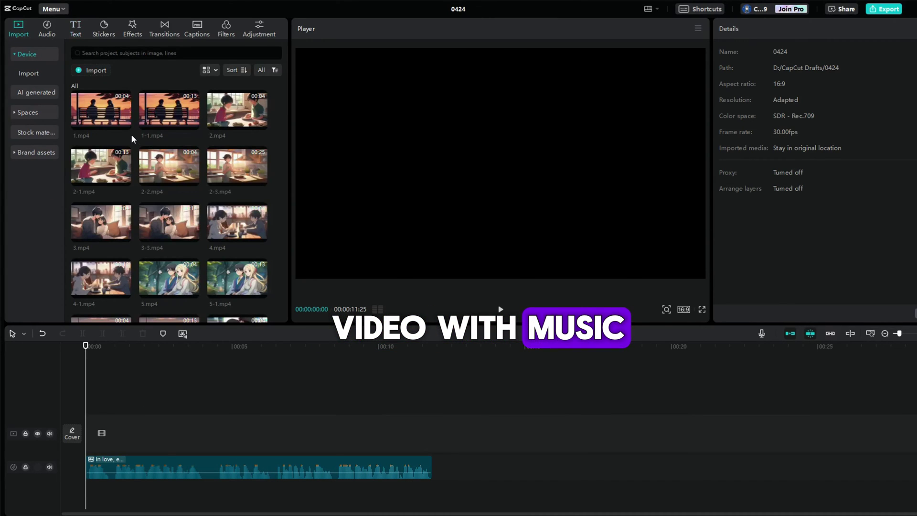
drag(170, 112, 187, 446)
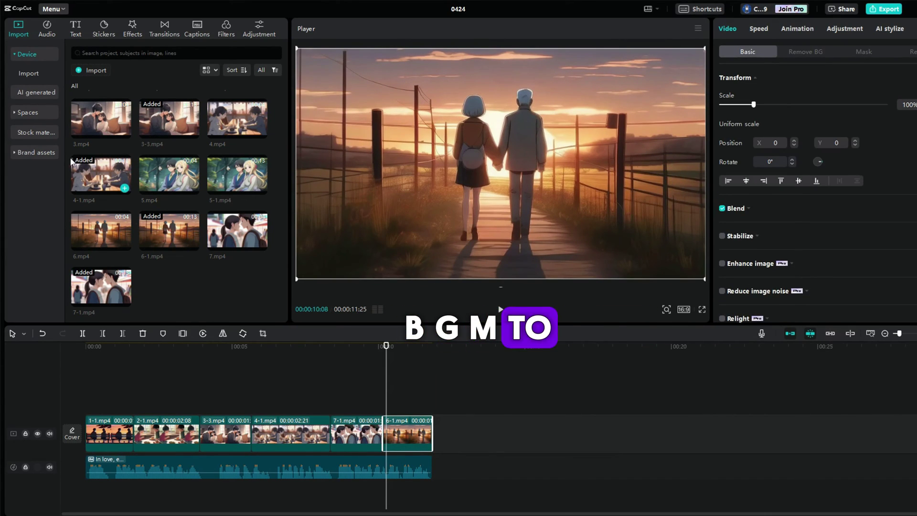
click(49, 33)
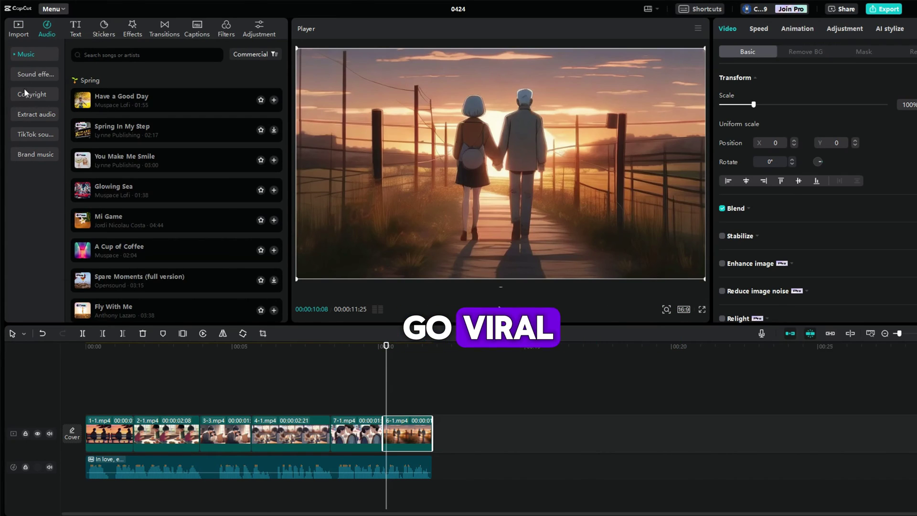
- Compare the Fashion and Spring music categories, ending on the Fashion song list
click(16, 54)
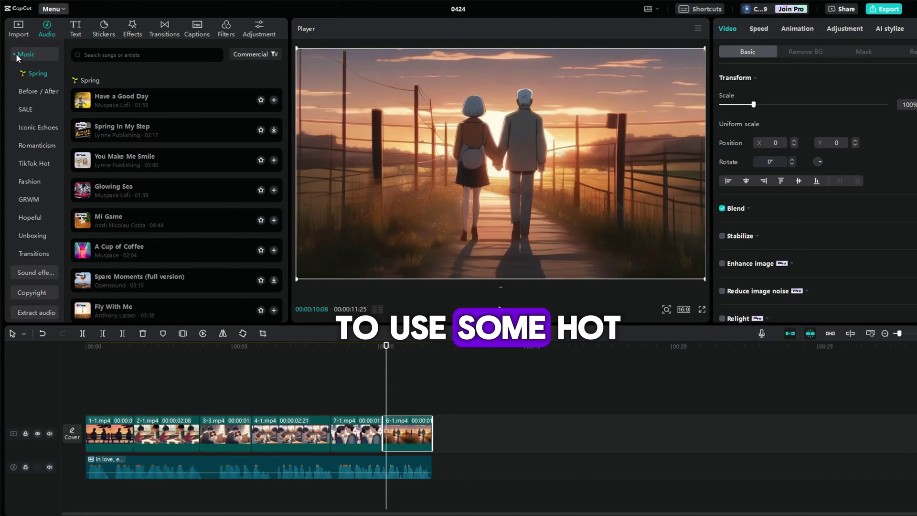
click(30, 183)
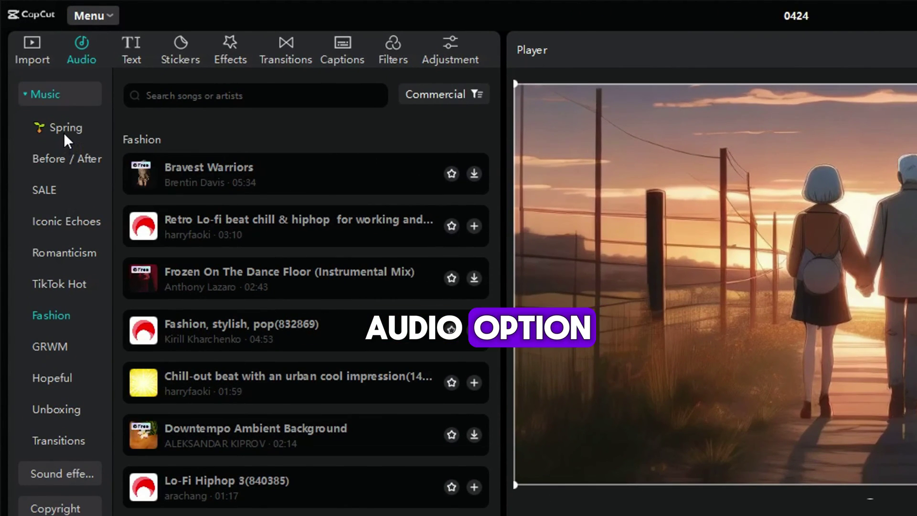
click(64, 133)
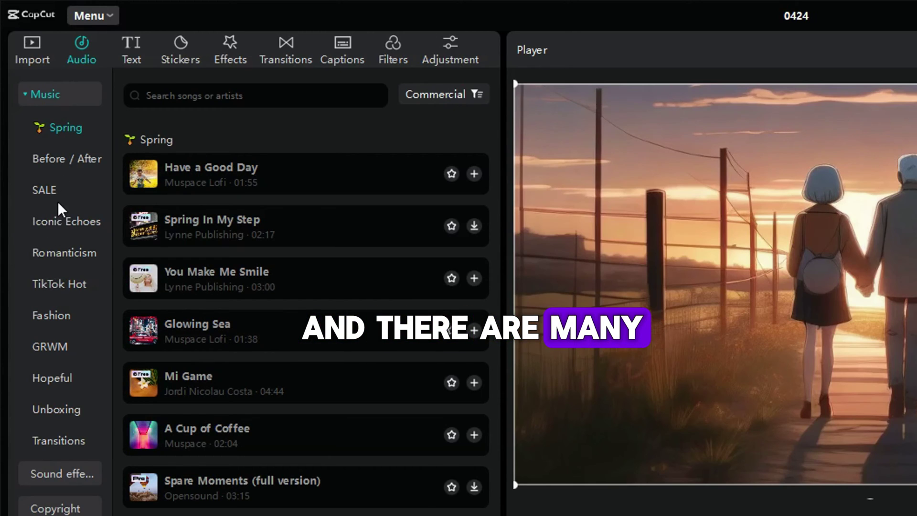
click(53, 317)
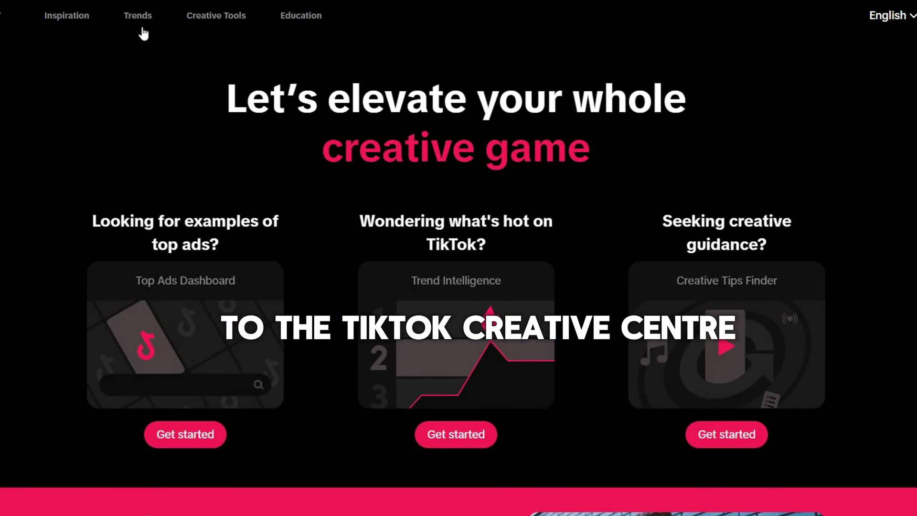
- Open TikTok Creative Center's trending Songs ranking and scroll through the popular songs
mouse_move(142, 26)
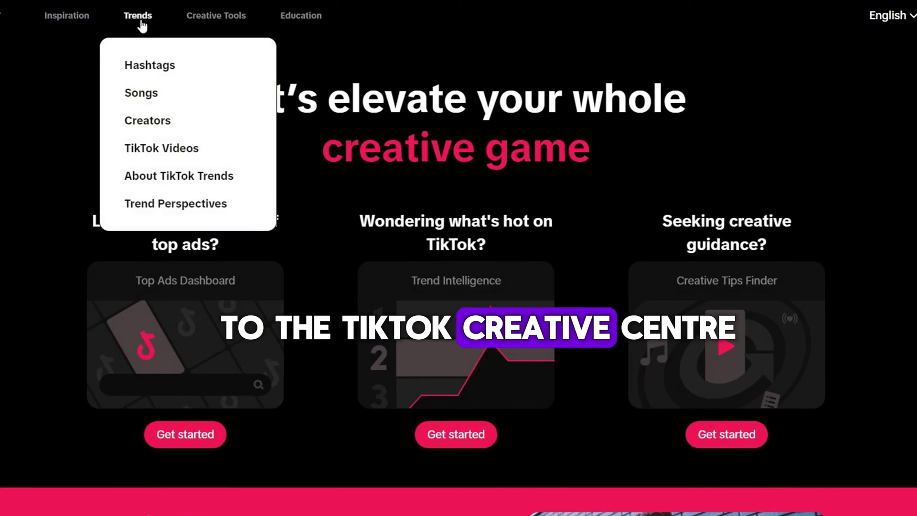
click(143, 94)
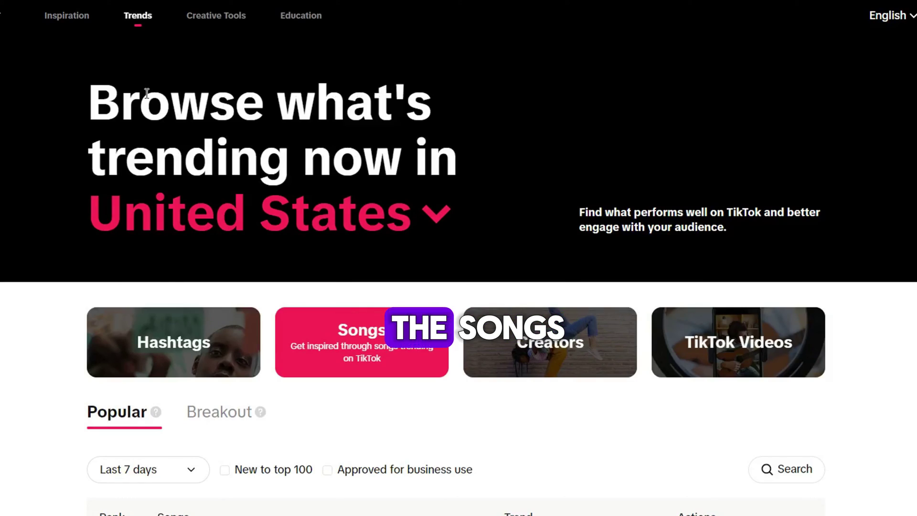
scroll(268, 132, down, 6)
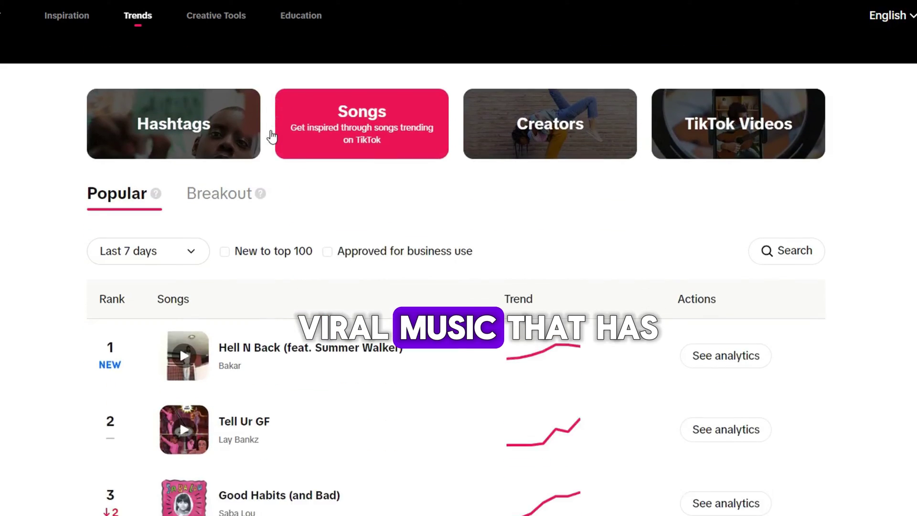
scroll(353, 203, down, 2)
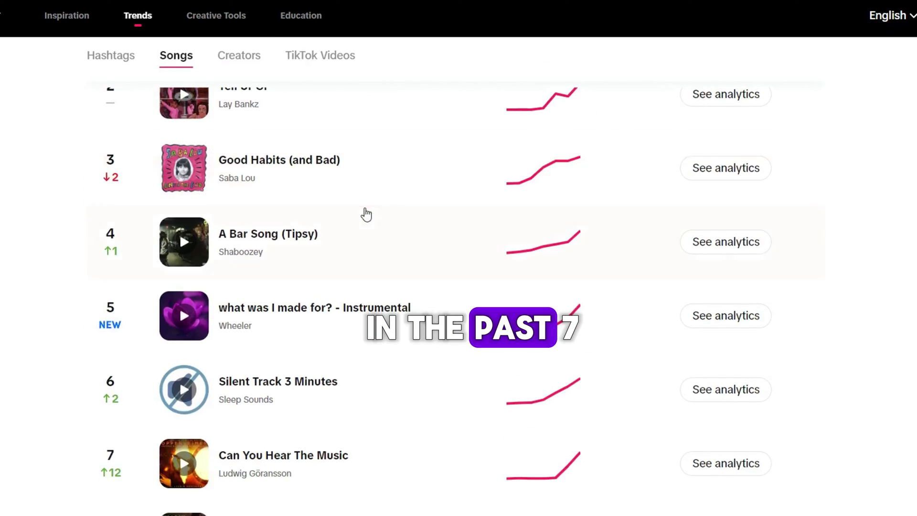
scroll(366, 215, down, 8)
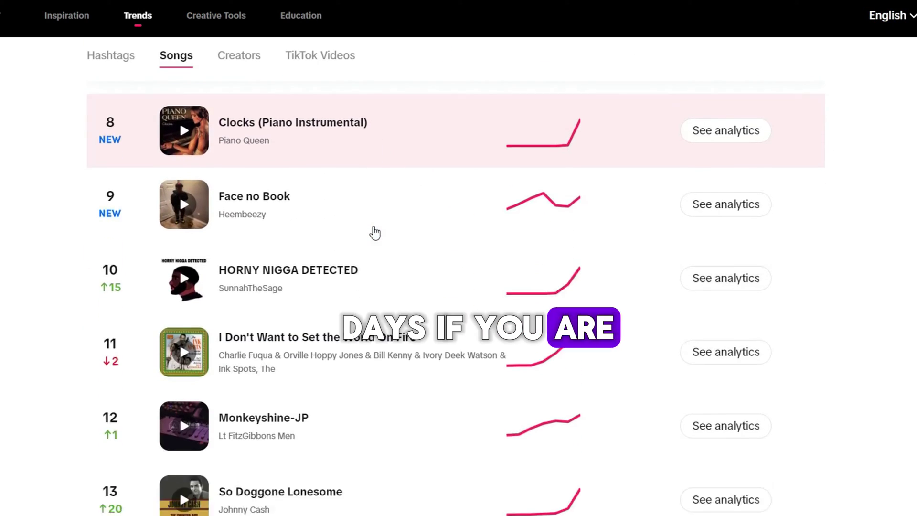
scroll(375, 233, down, 3)
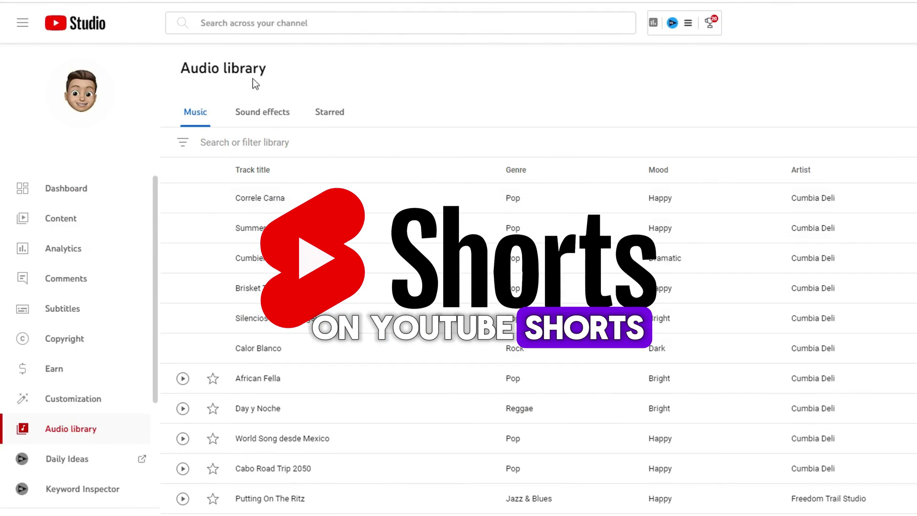
scroll(635, 386, down, 10)
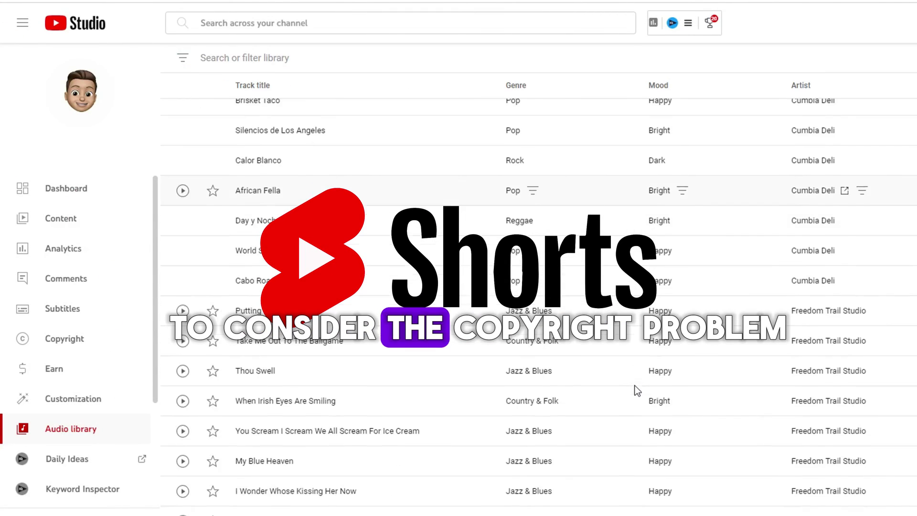
scroll(641, 391, up, 10)
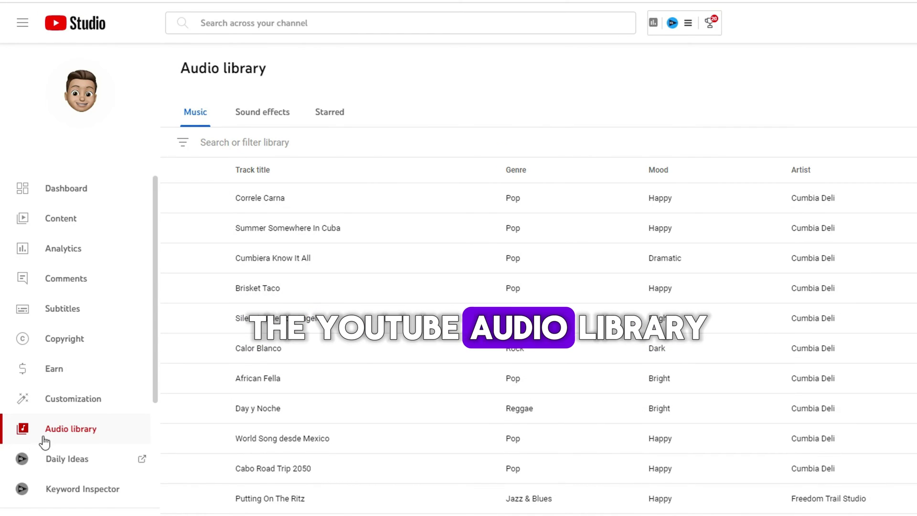
click(283, 116)
click(328, 115)
click(193, 115)
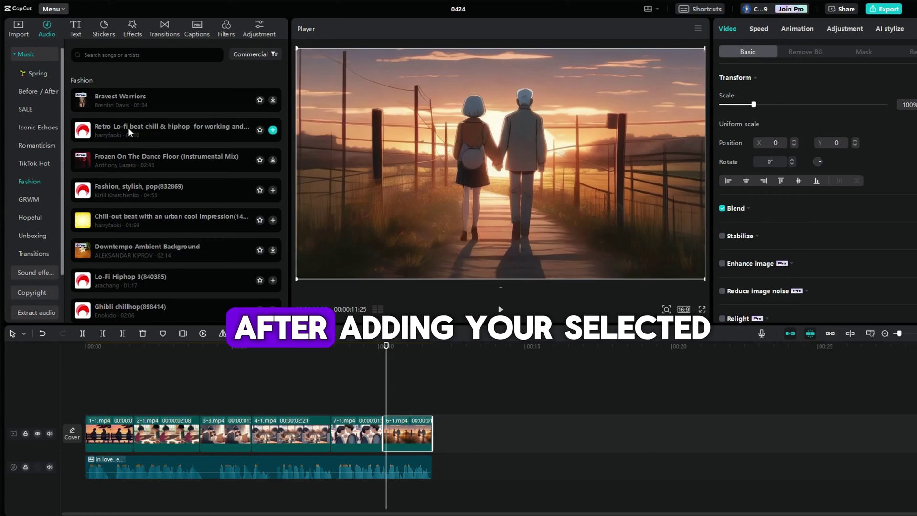
- Add the Retro Lo-fi beat chill & hiphop track and cut it off at 00:00:12:28
drag(167, 130, 83, 493)
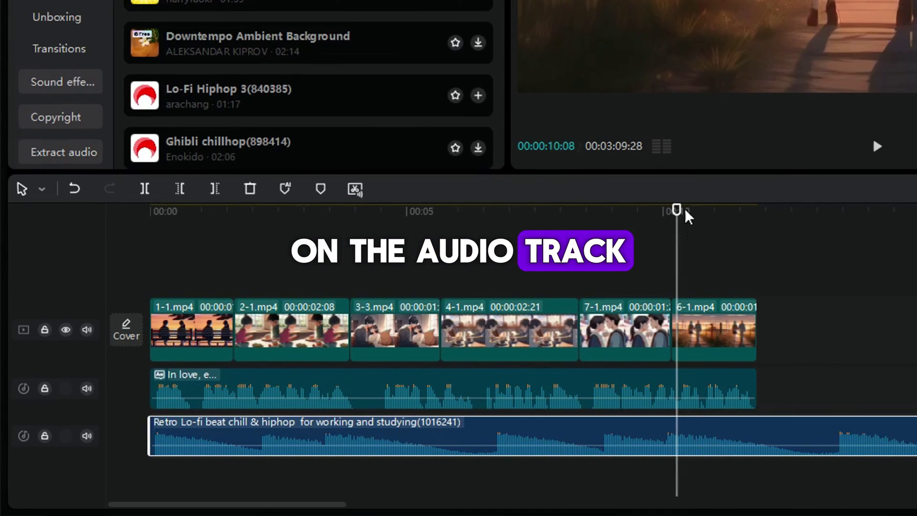
drag(678, 211, 817, 234)
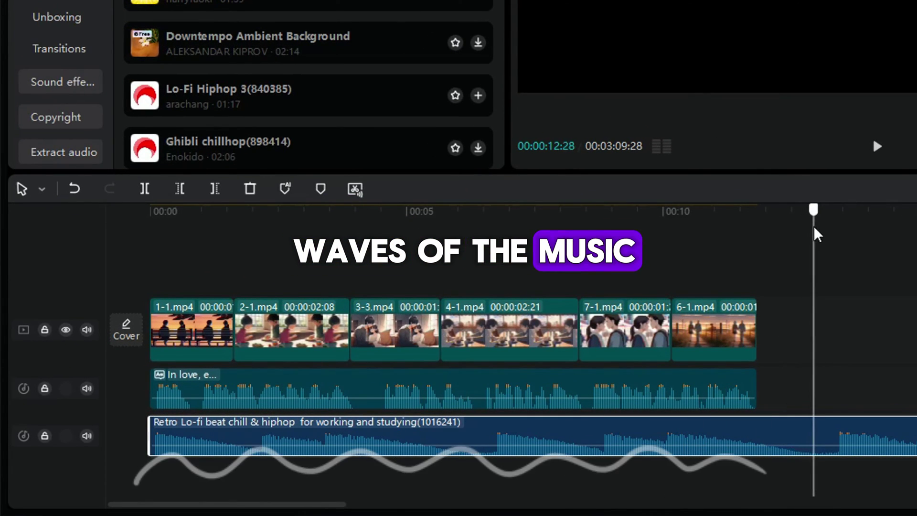
click(216, 189)
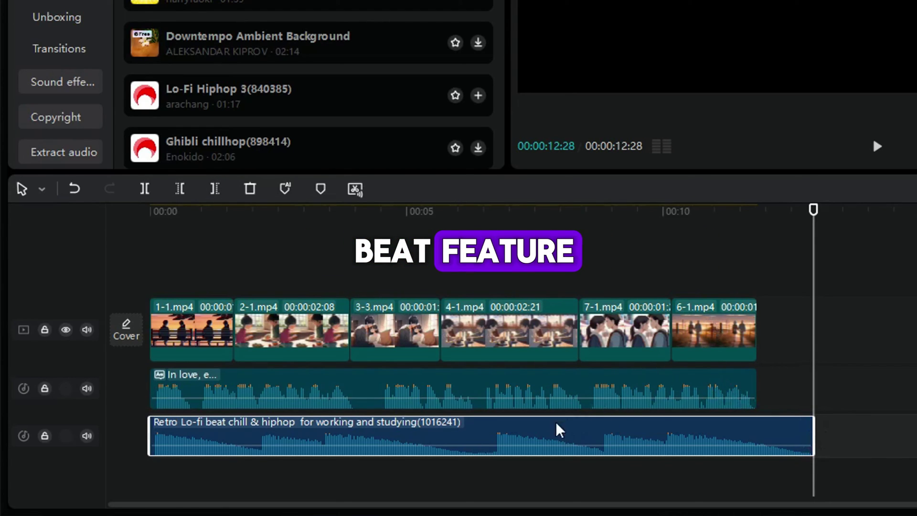
- Mark the music's beats using the Beats 2 pattern
mouse_move(532, 439)
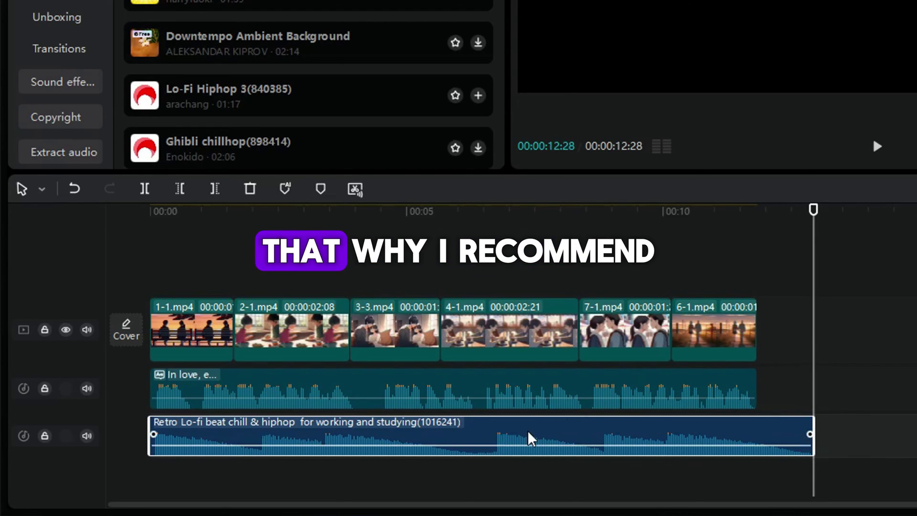
click(287, 189)
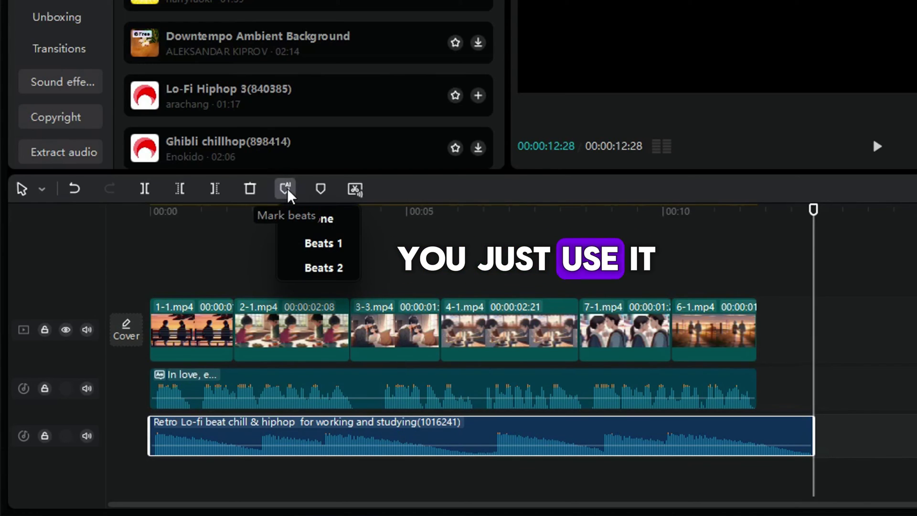
click(318, 268)
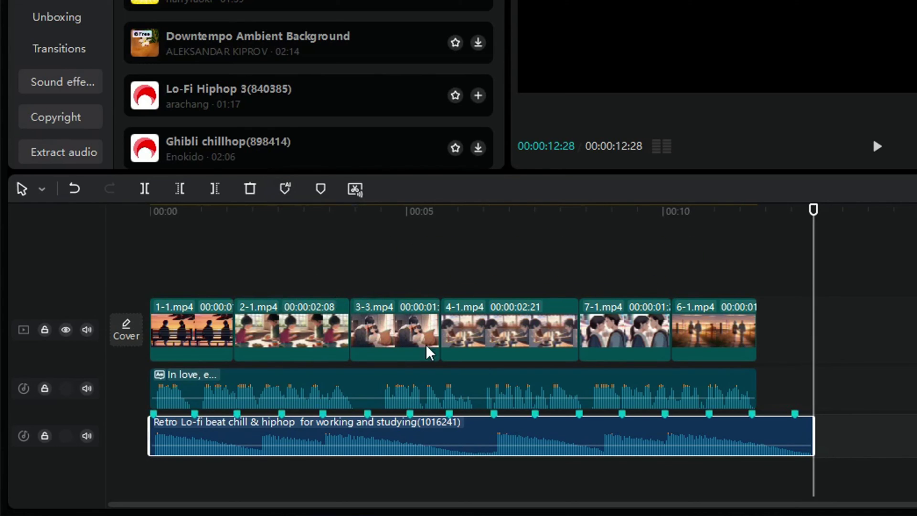
- Trim clips 1-1, 2-1, 3-3, 4-1 and 6-1.mp4 so each ends on a beat marker
click(219, 344)
drag(234, 329, 280, 329)
click(394, 330)
drag(394, 330, 367, 329)
click(456, 330)
drag(460, 330, 449, 330)
click(583, 330)
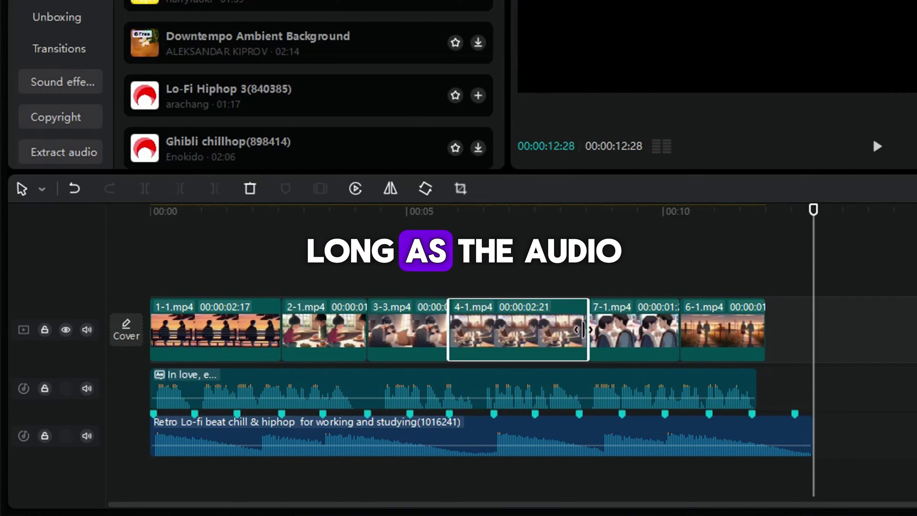
drag(586, 329, 534, 330)
click(619, 330)
click(671, 336)
drag(706, 329, 744, 331)
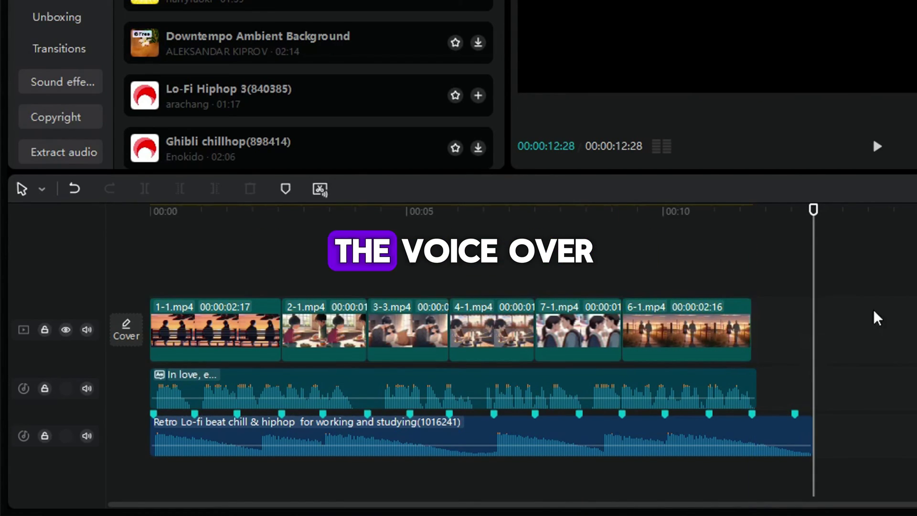
- Cut the music back to the video's end and lengthen 3-3.mp4 to 02:14
click(807, 449)
drag(806, 449, 793, 449)
click(741, 352)
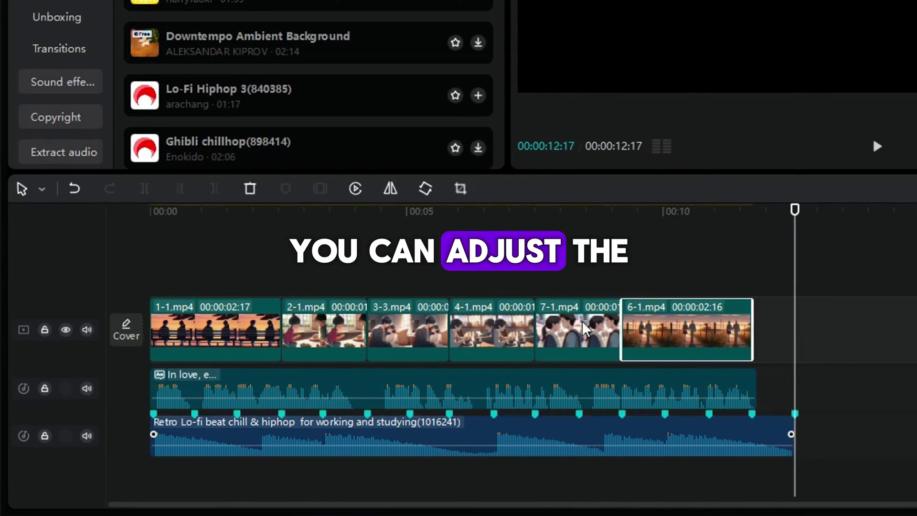
click(422, 340)
drag(446, 330, 486, 330)
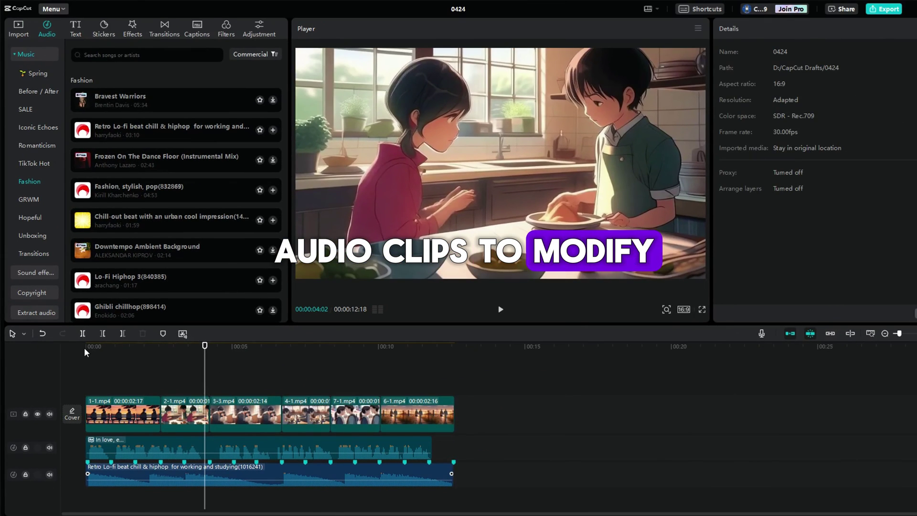
- Add the Dark Night effect from the Dark category above the video track, spanning all clips
click(86, 347)
key(space)
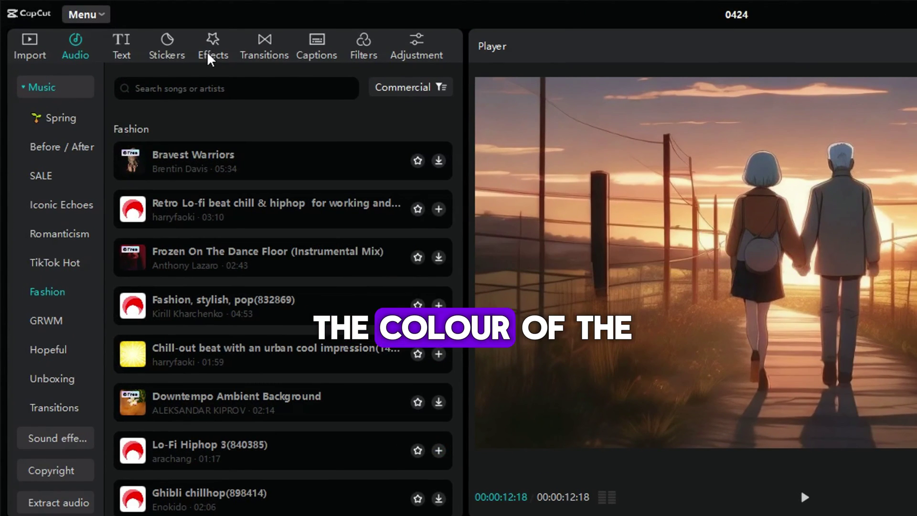
click(206, 55)
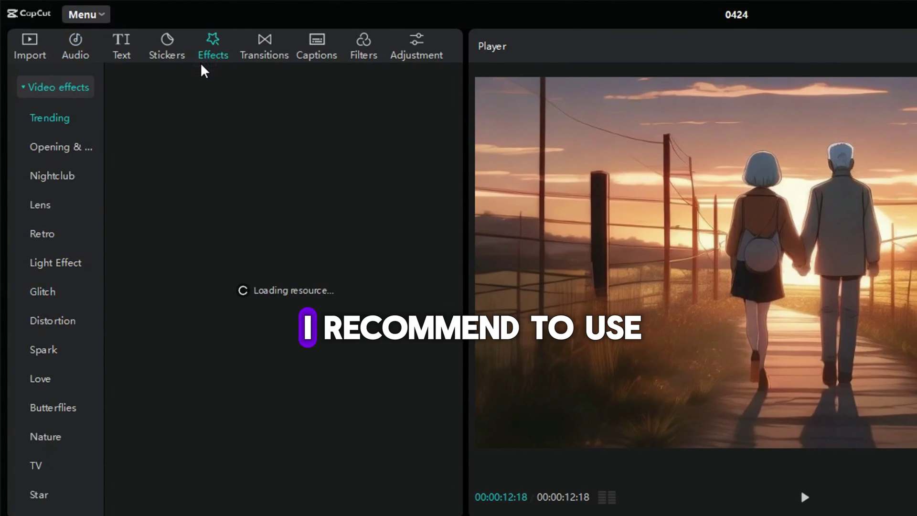
scroll(71, 241, down, 5)
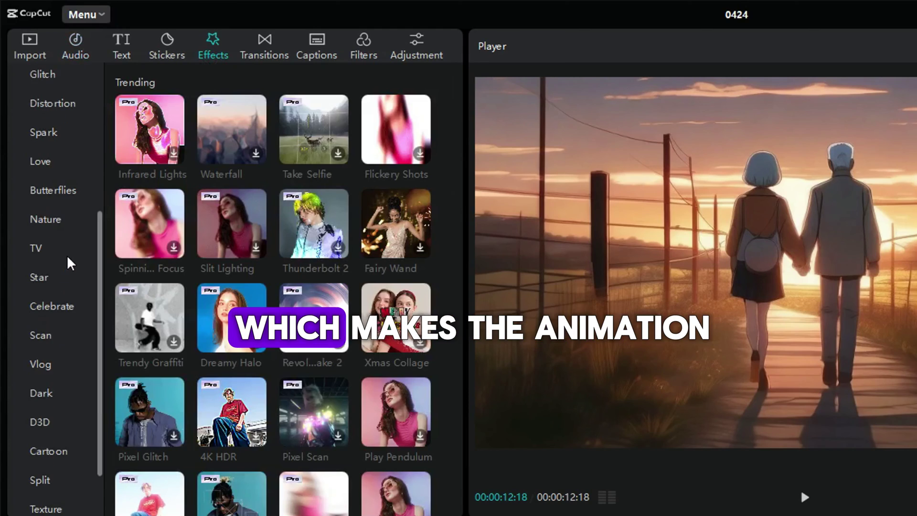
click(46, 401)
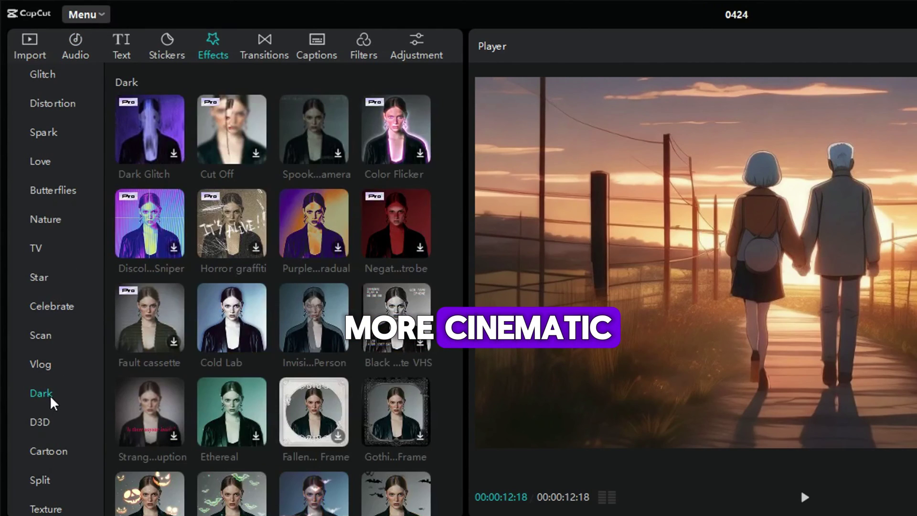
scroll(240, 359, down, 2)
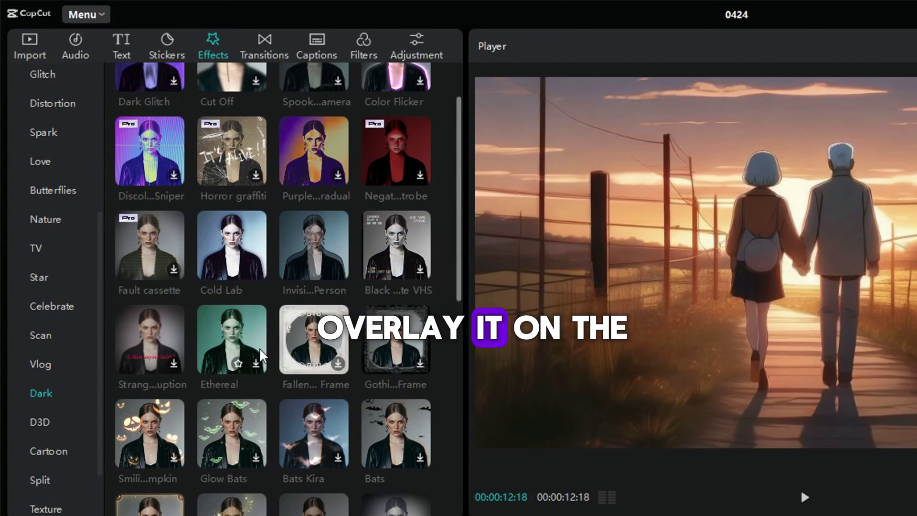
scroll(262, 354, down, 3)
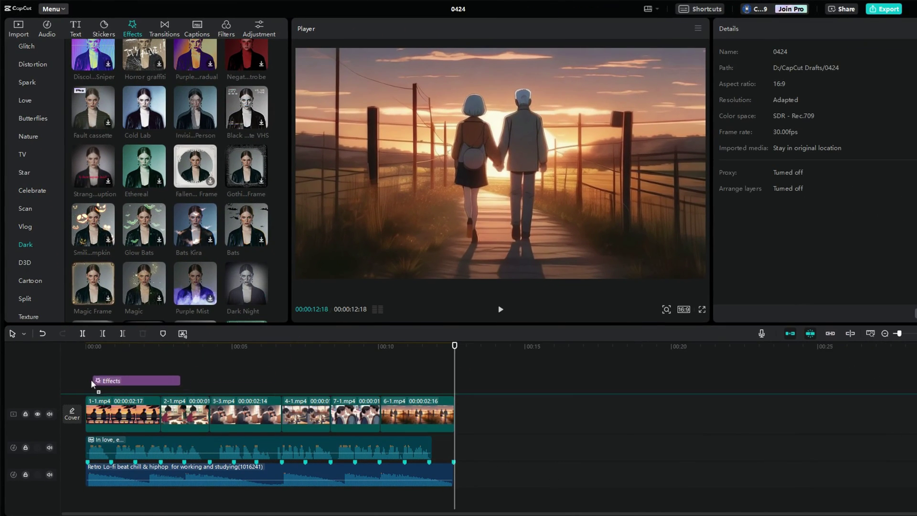
drag(92, 384, 93, 387)
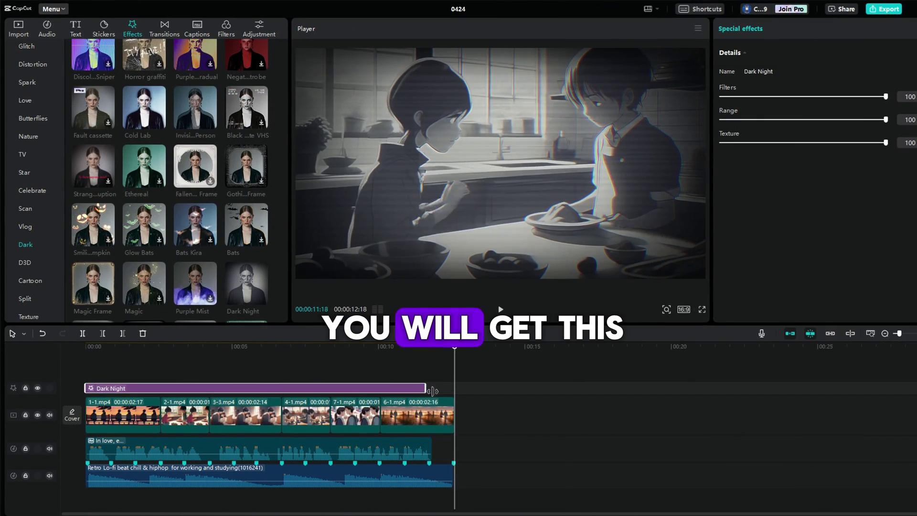
- Set the Dark Night effect to Filters 27, Range 34 and Texture 5
click(136, 360)
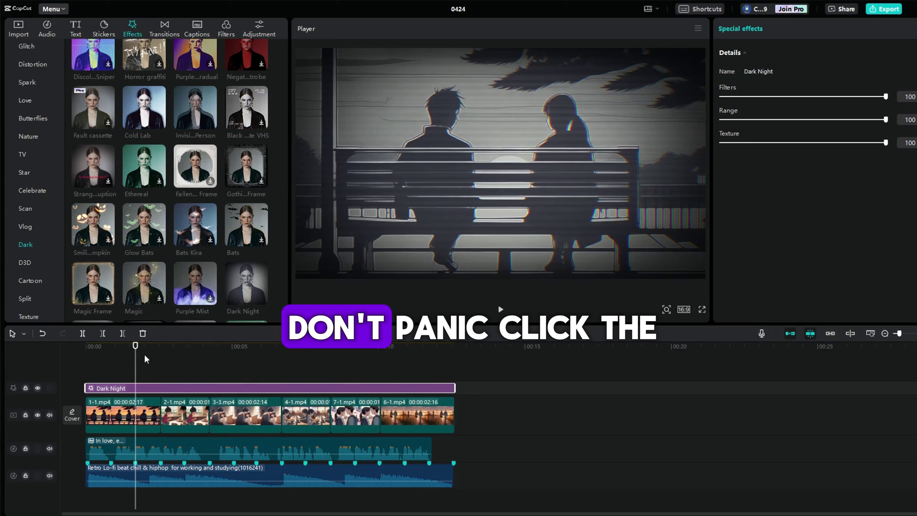
click(756, 96)
click(741, 142)
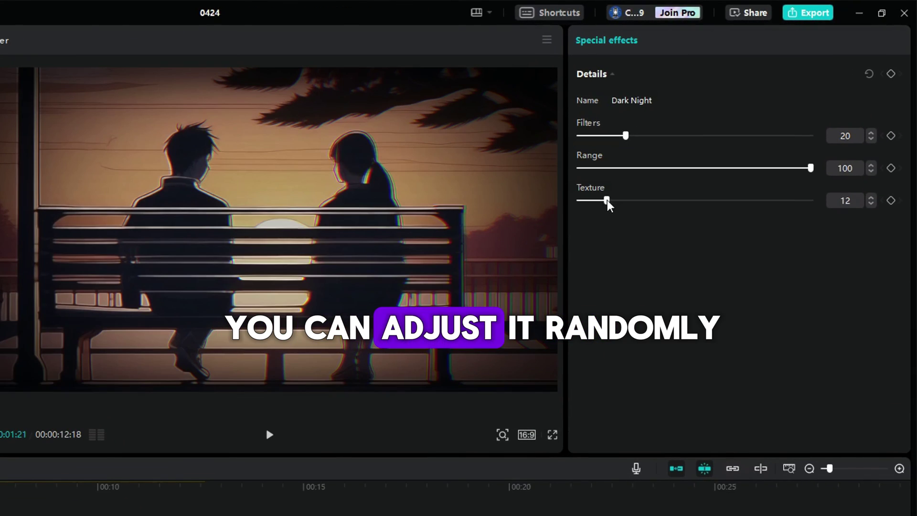
drag(607, 199, 592, 202)
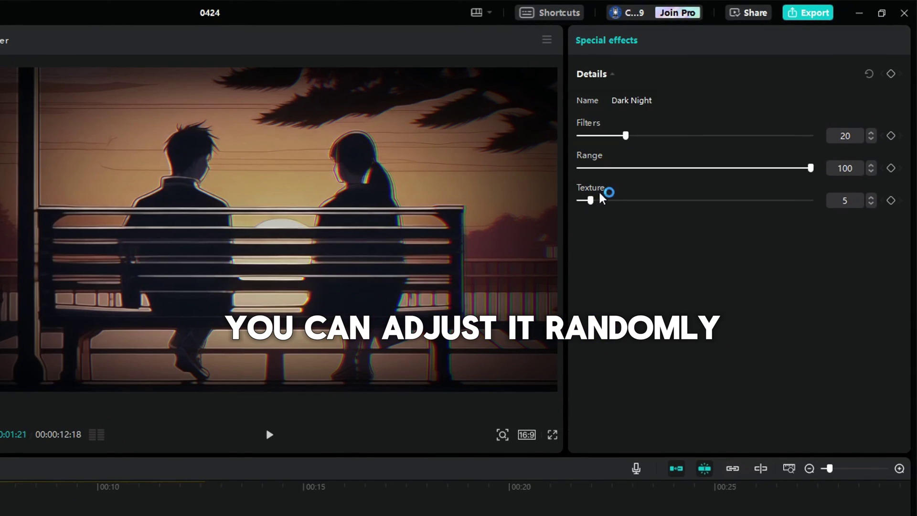
click(619, 167)
drag(619, 167, 659, 168)
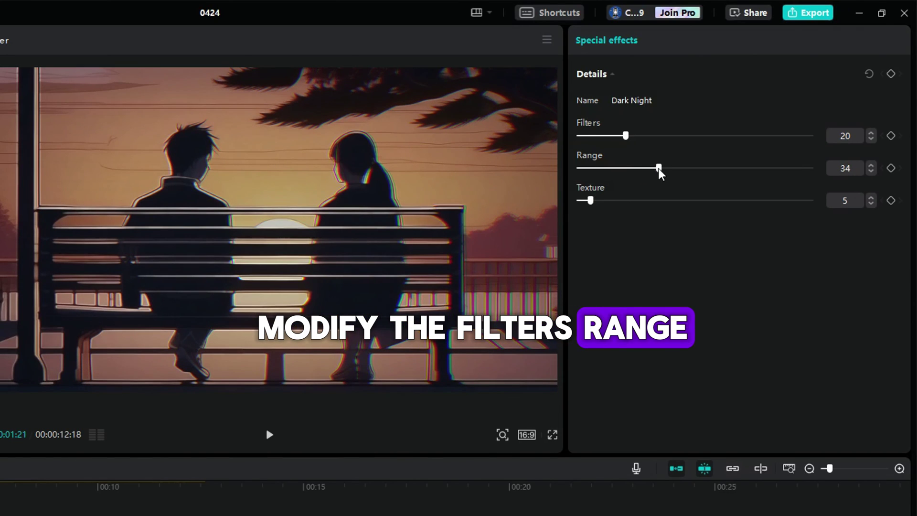
drag(658, 133, 642, 135)
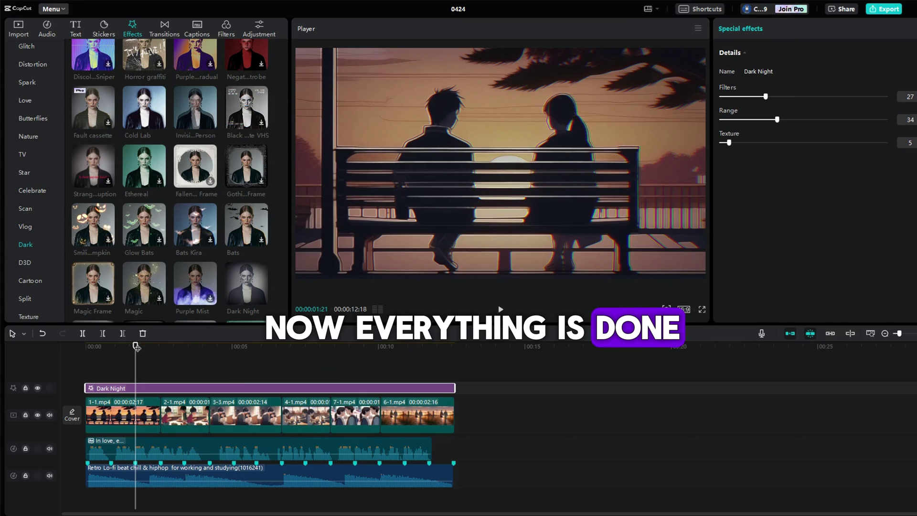
- Switch the project canvas to the 9:16 portrait ratio
key(space)
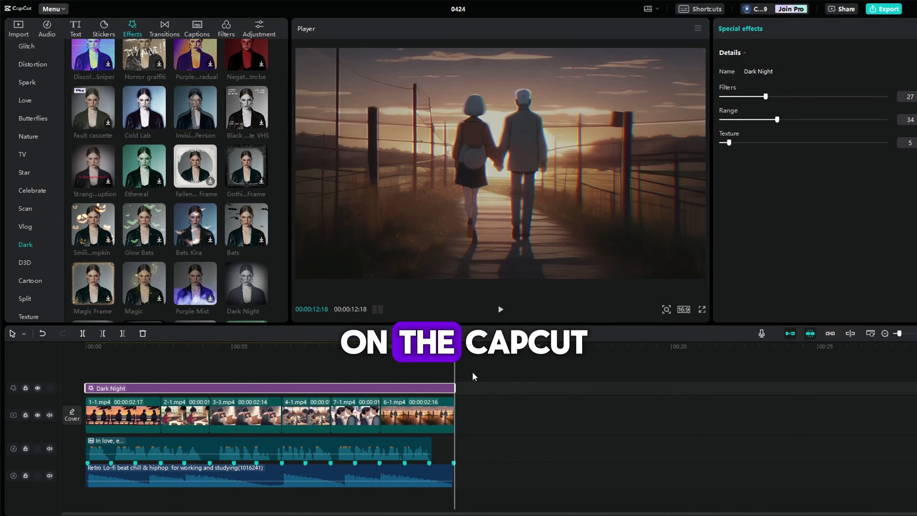
click(684, 310)
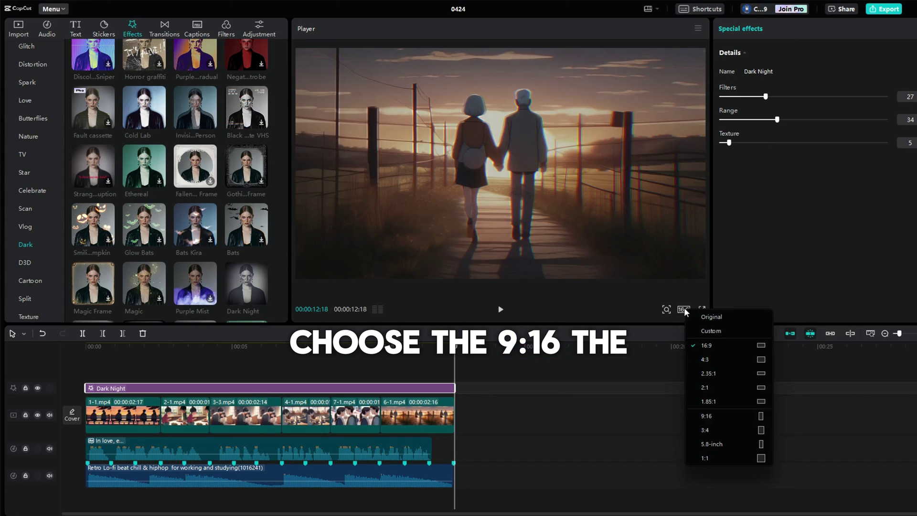
click(724, 417)
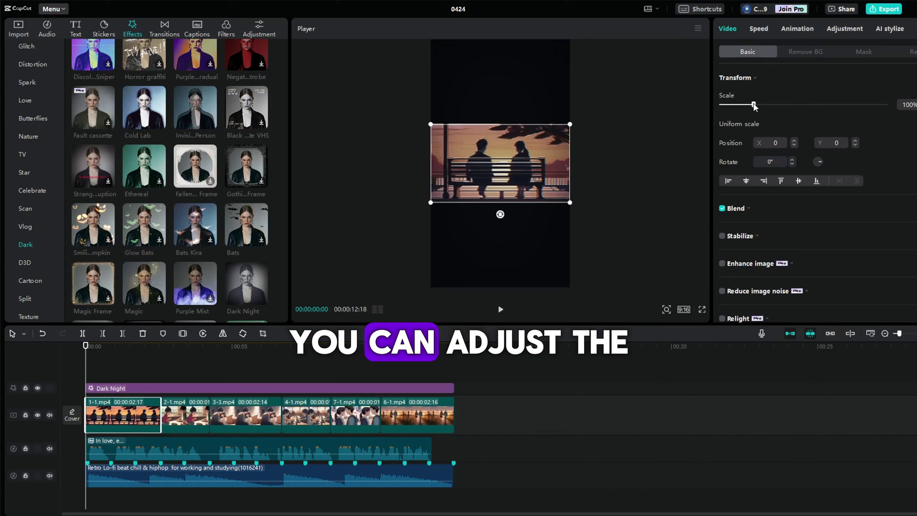
- Scale the first clip to about 318% to fill the frame and copy its attributes
drag(754, 105, 826, 134)
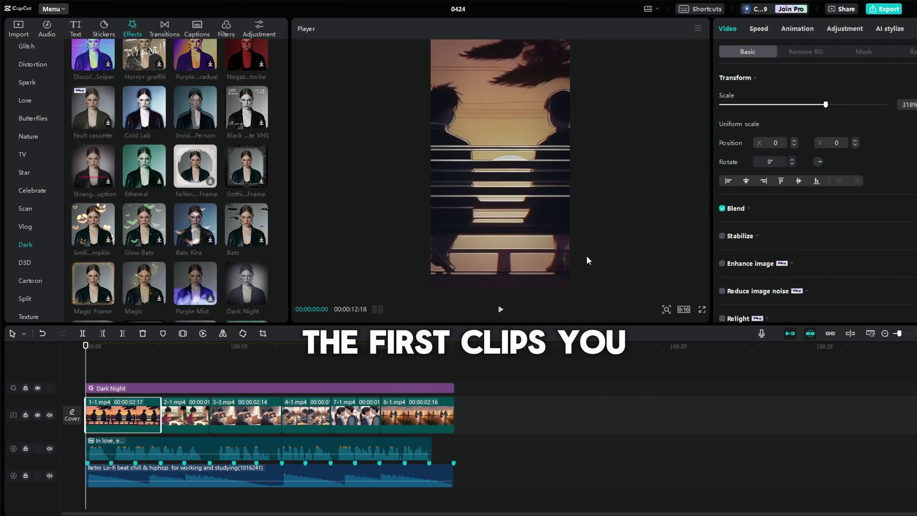
right_click(134, 414)
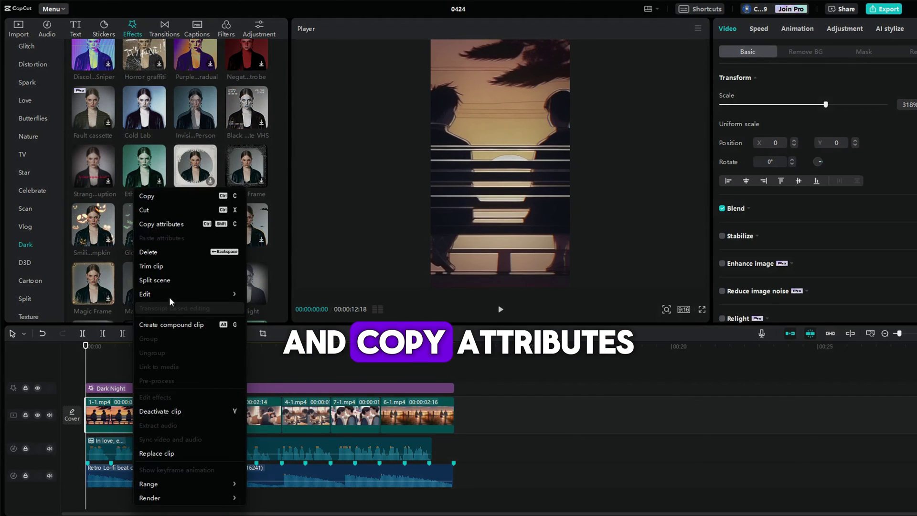
click(167, 222)
- Paste the copied attributes onto 2-1.mp4, 6-1.mp4 and the other clips, then review playback
click(175, 347)
right_click(185, 408)
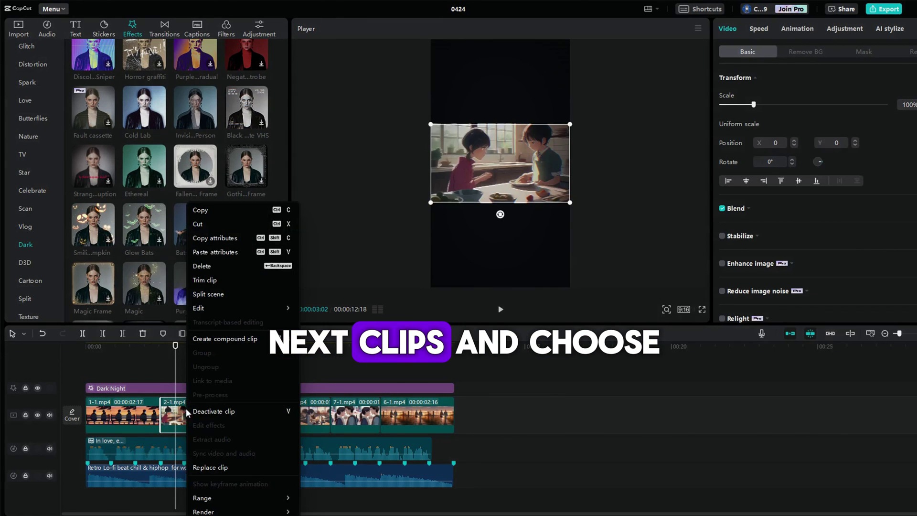
click(217, 253)
click(595, 359)
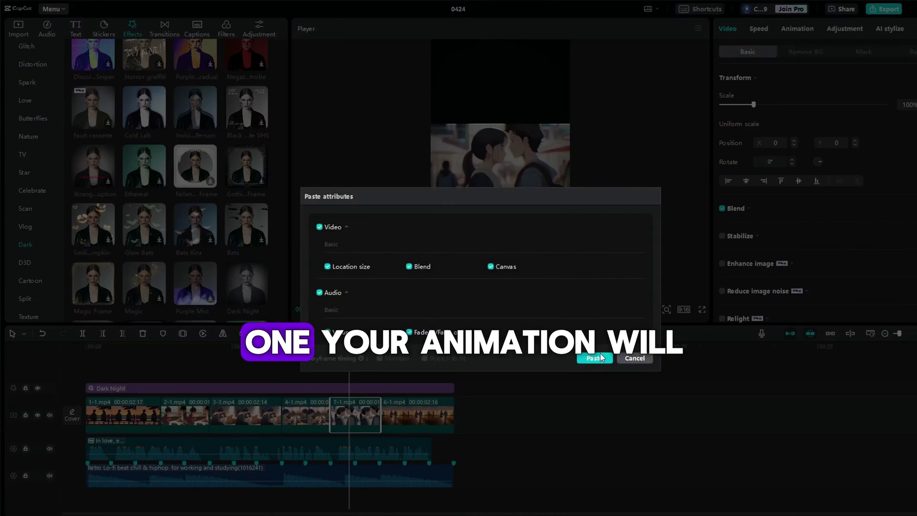
click(595, 358)
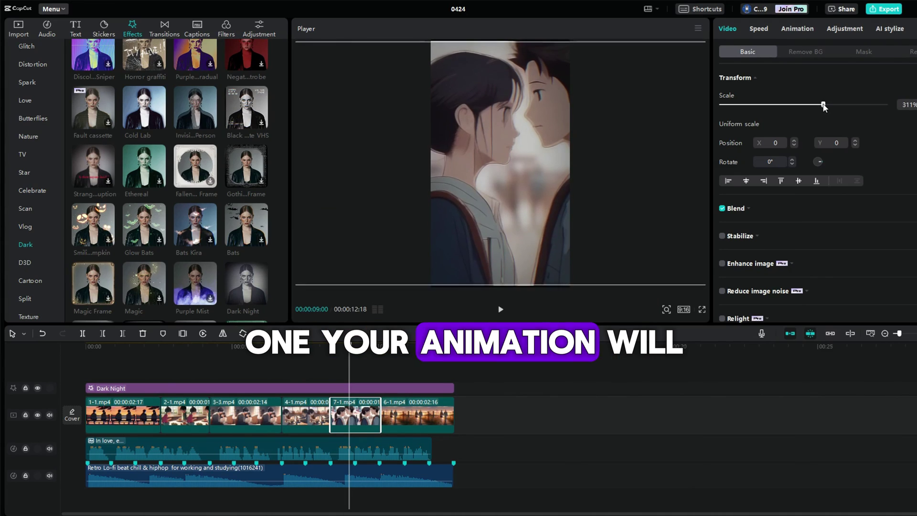
right_click(415, 414)
click(461, 354)
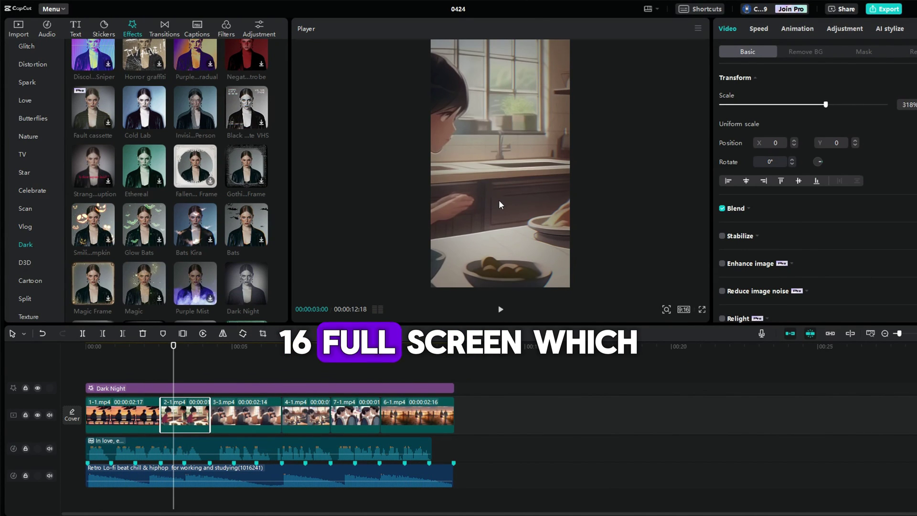
key(space)
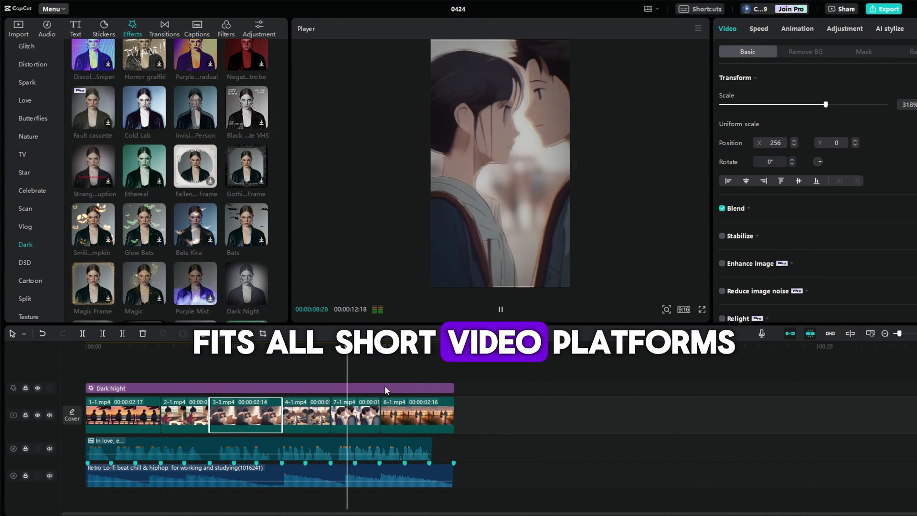
click(466, 377)
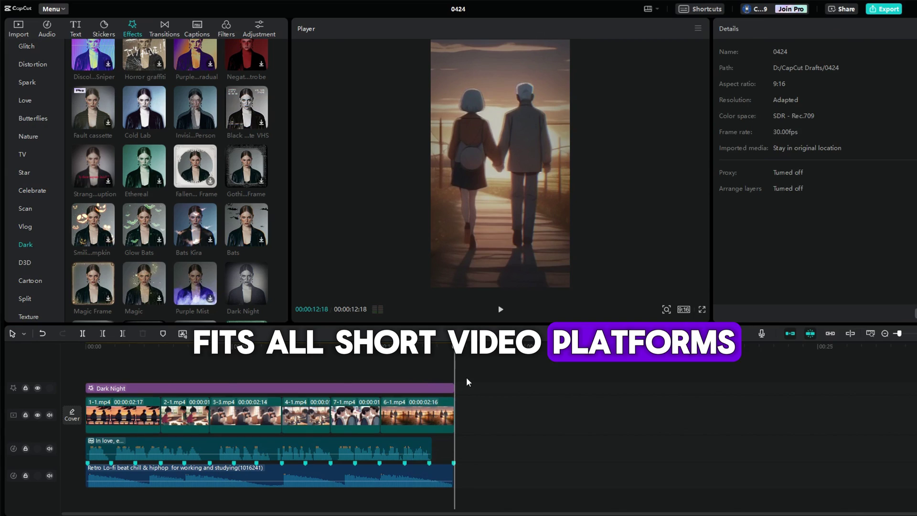
- Export the video in 4K at 60fps
click(888, 9)
click(567, 344)
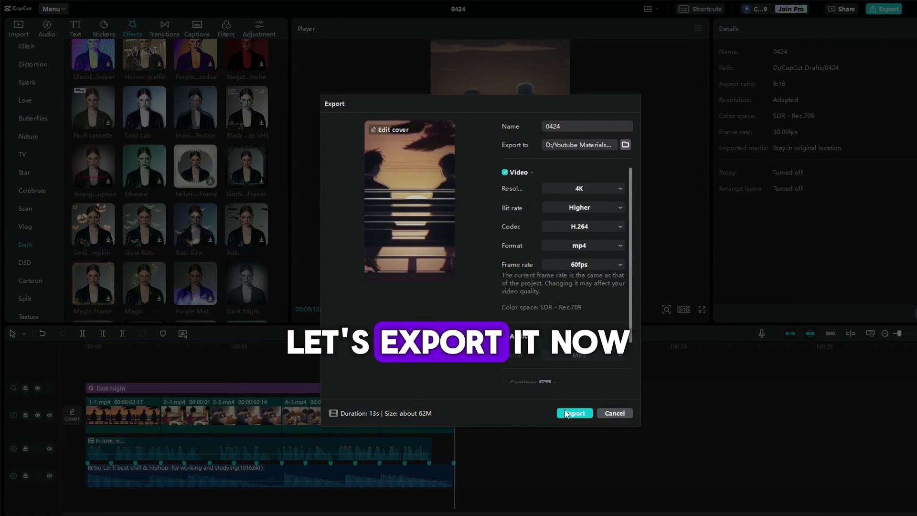
click(571, 413)
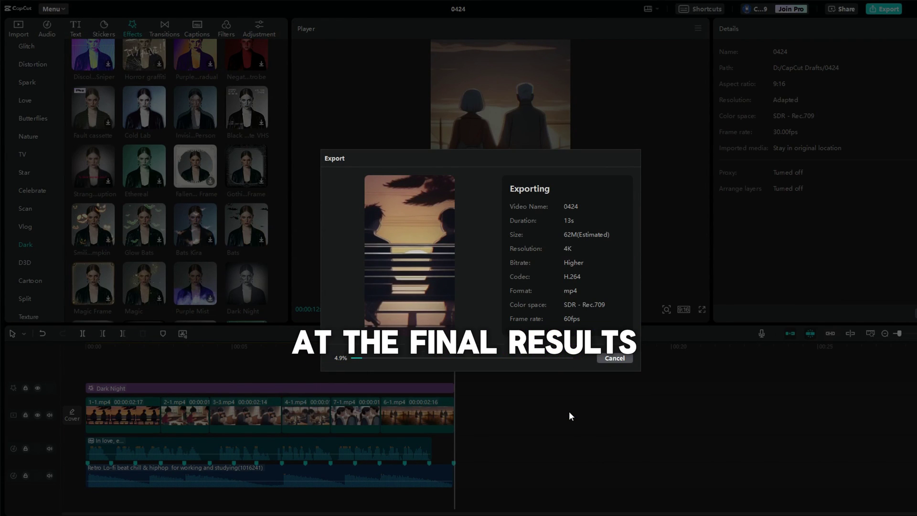